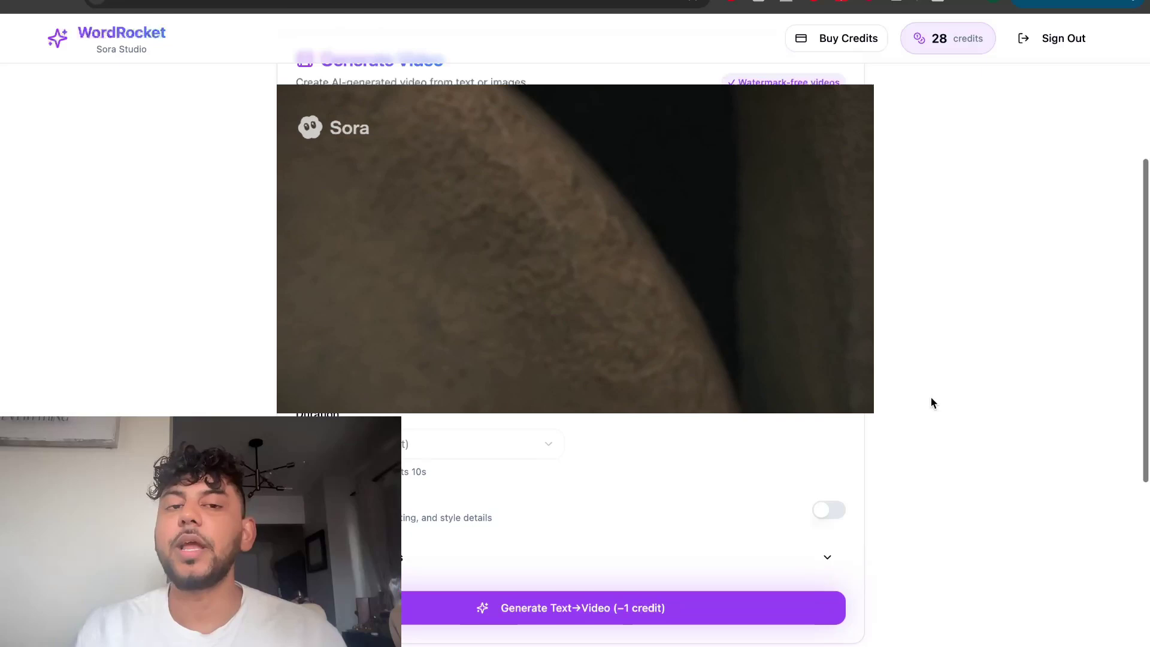
Review the entered laptop unboxing prompt, selecting it but leaving the text unchanged.
scroll(931, 398, "down", 2)
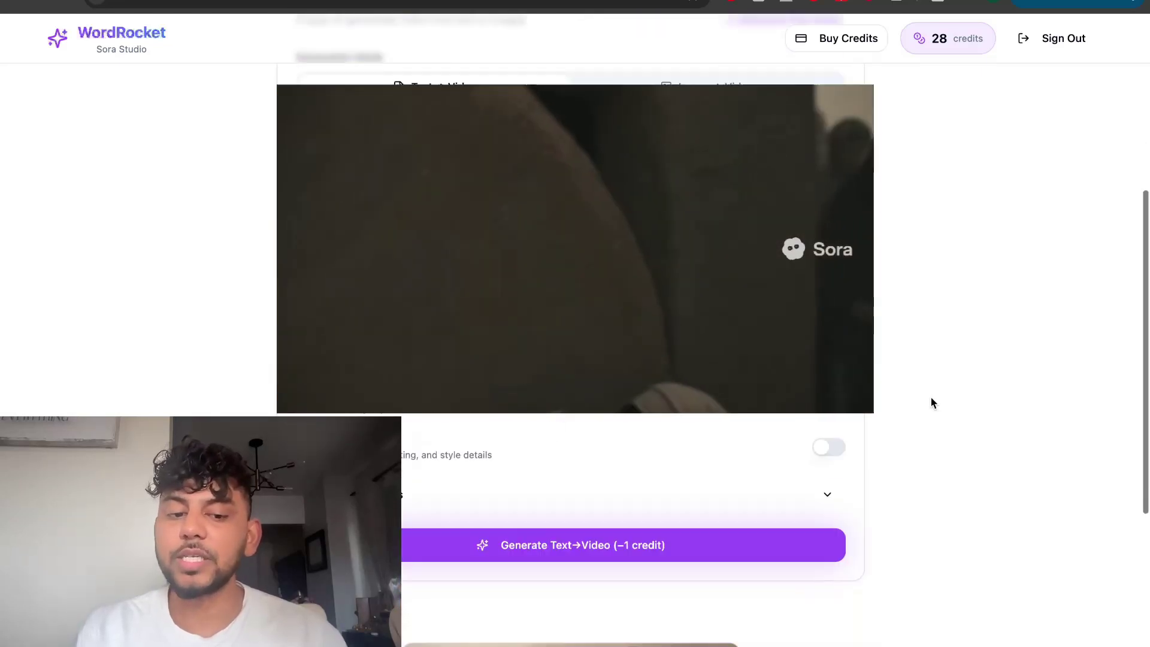
scroll(932, 397, "down", 2)
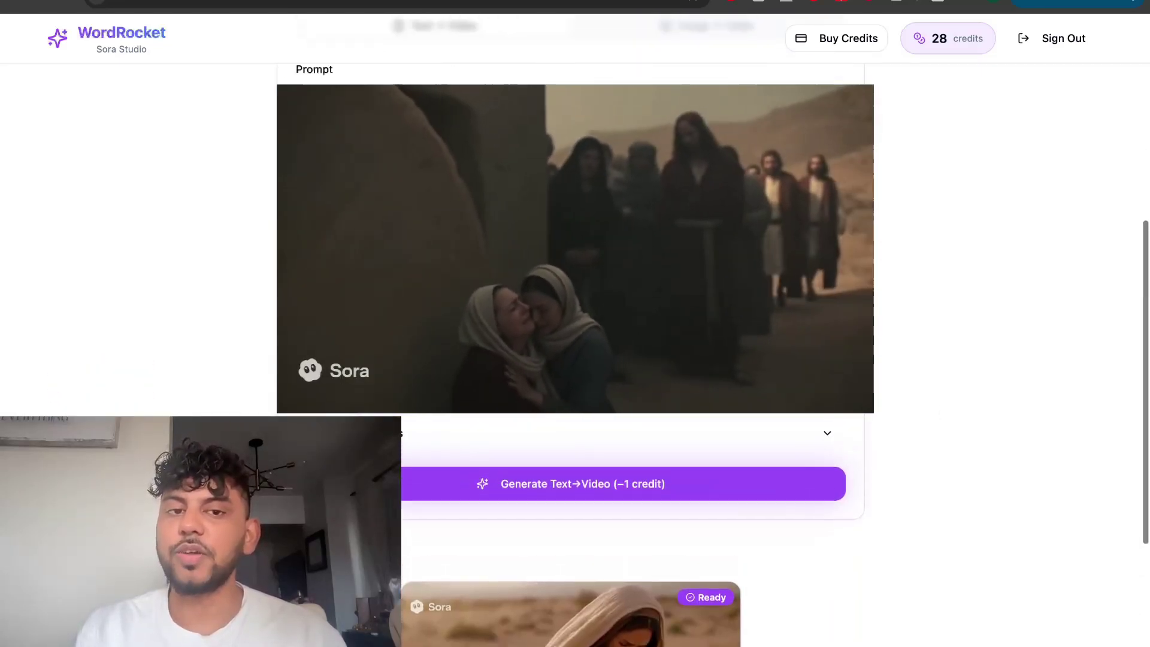
scroll(931, 398, "up", 1)
scroll(931, 397, "up", 2)
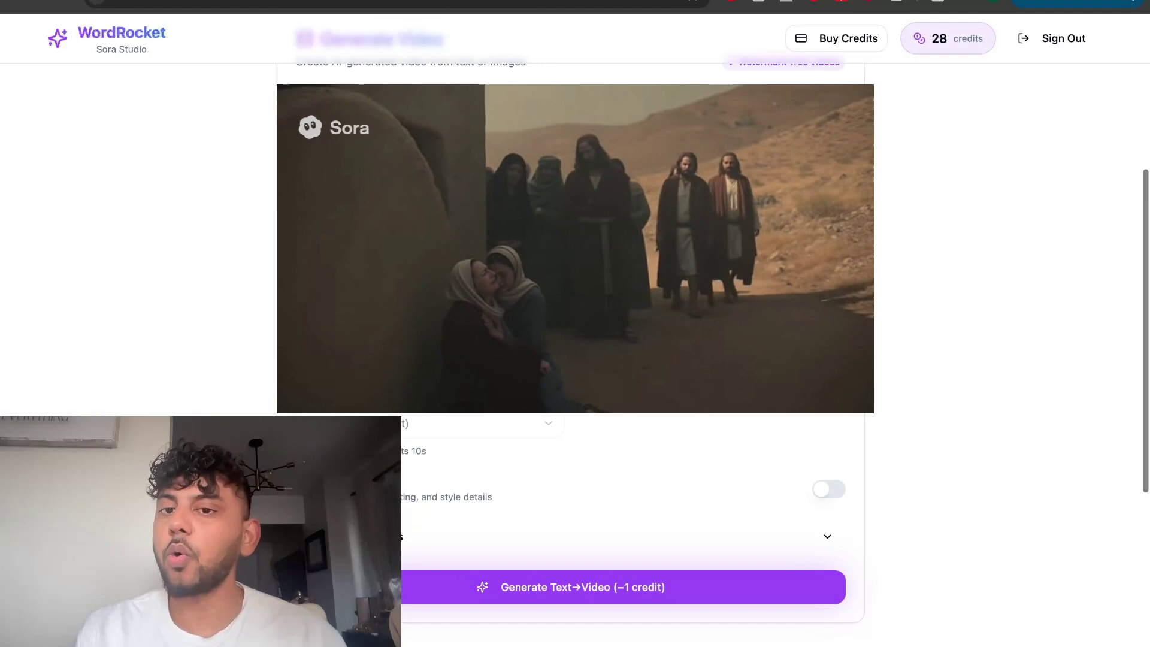
scroll(931, 397, "up", 2)
scroll(932, 397, "down", 2)
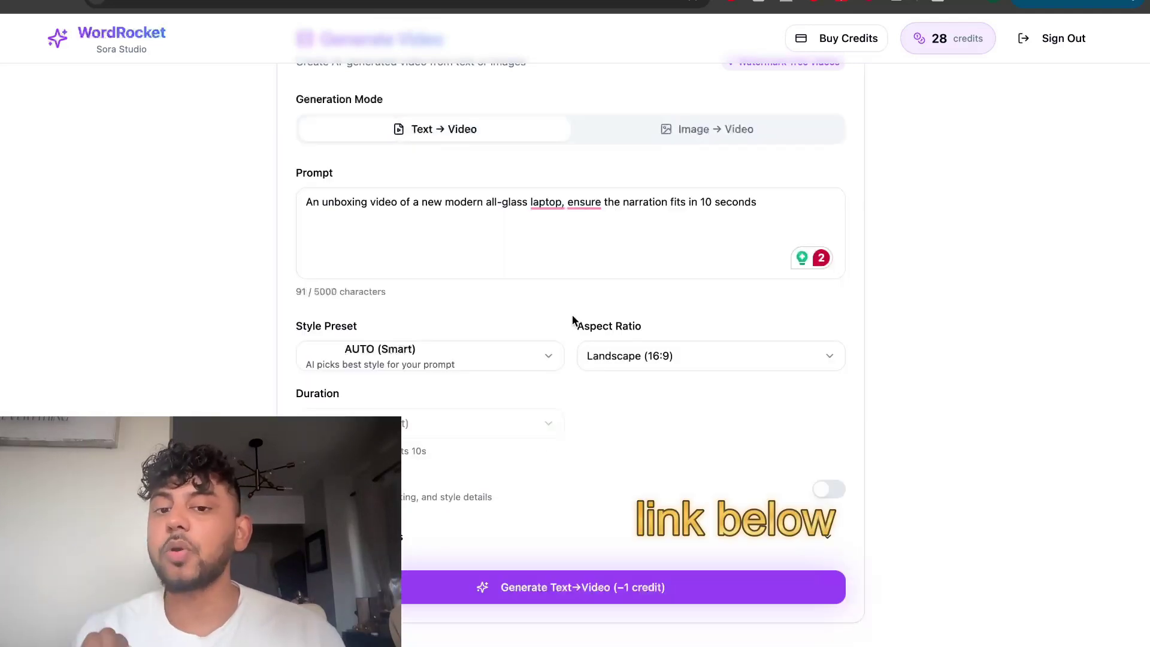
scroll(572, 319, "up", 2)
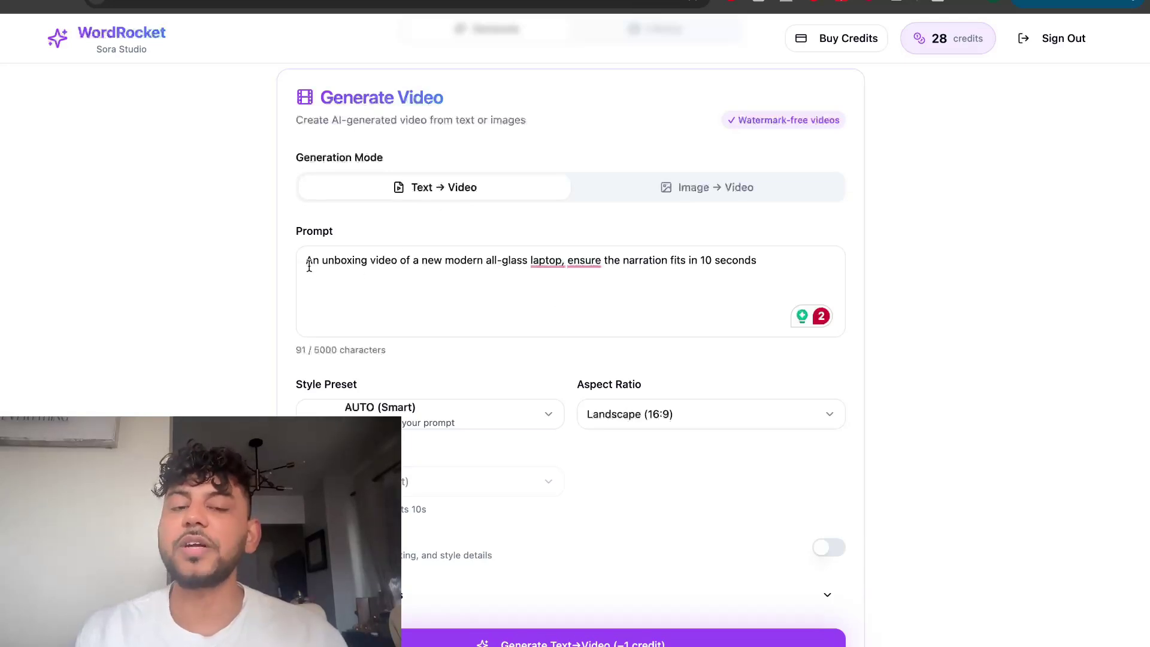
left_click_drag(309, 266, 502, 274)
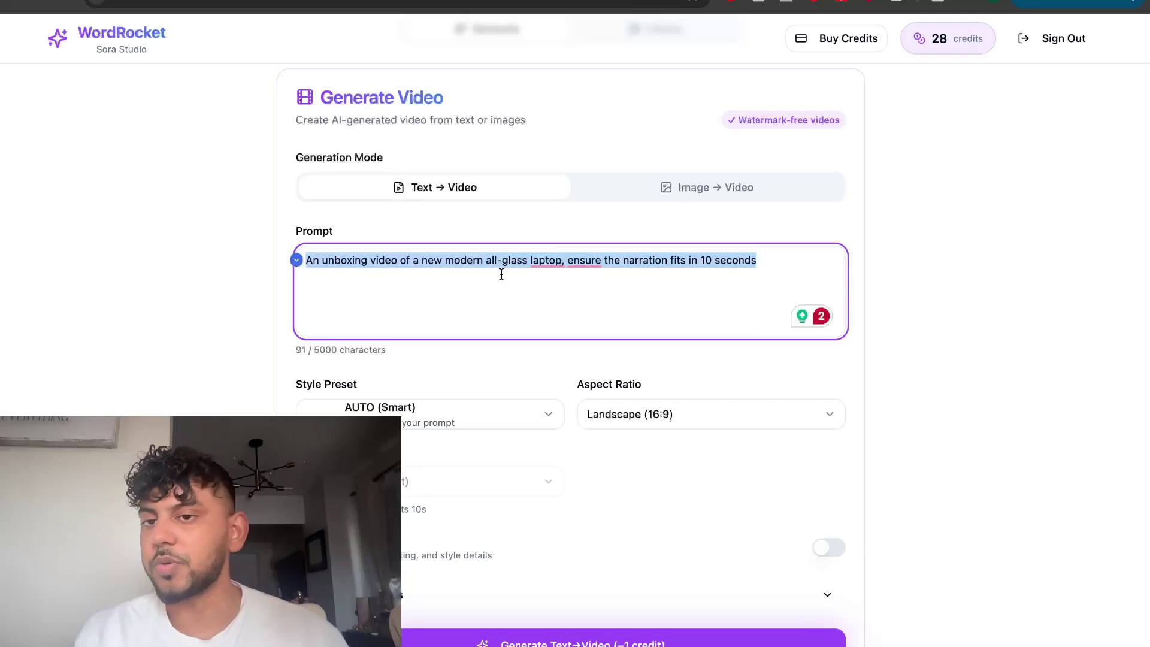
scroll(502, 273, "up", 1)
left_click(486, 316)
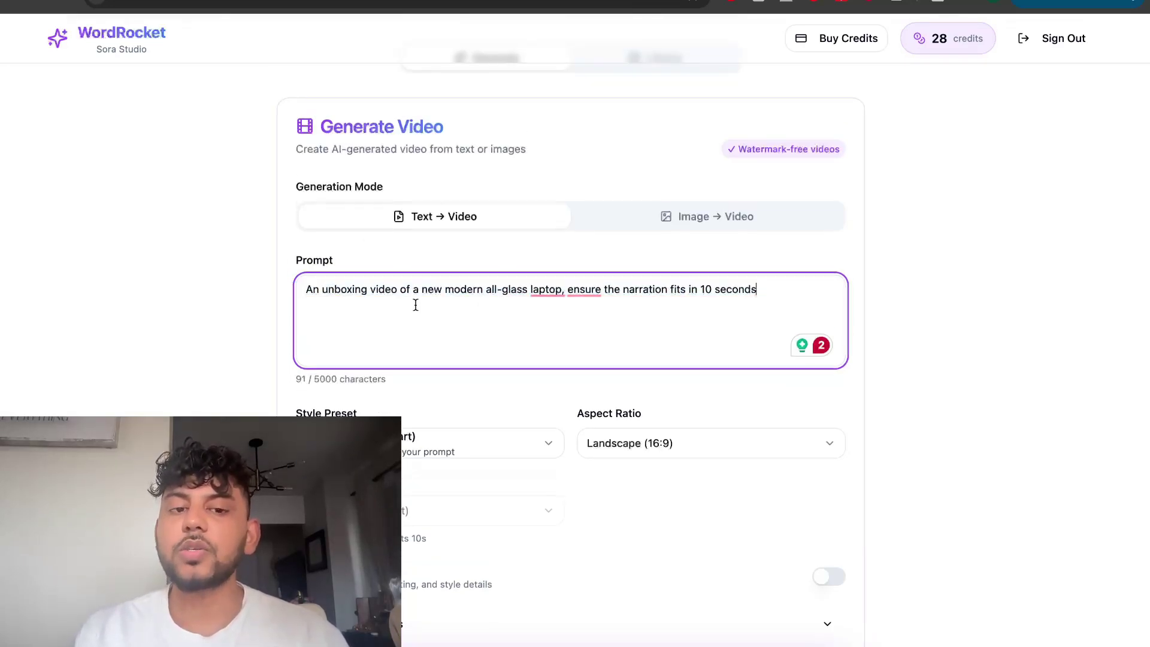
triple_click(388, 294)
left_click(408, 334)
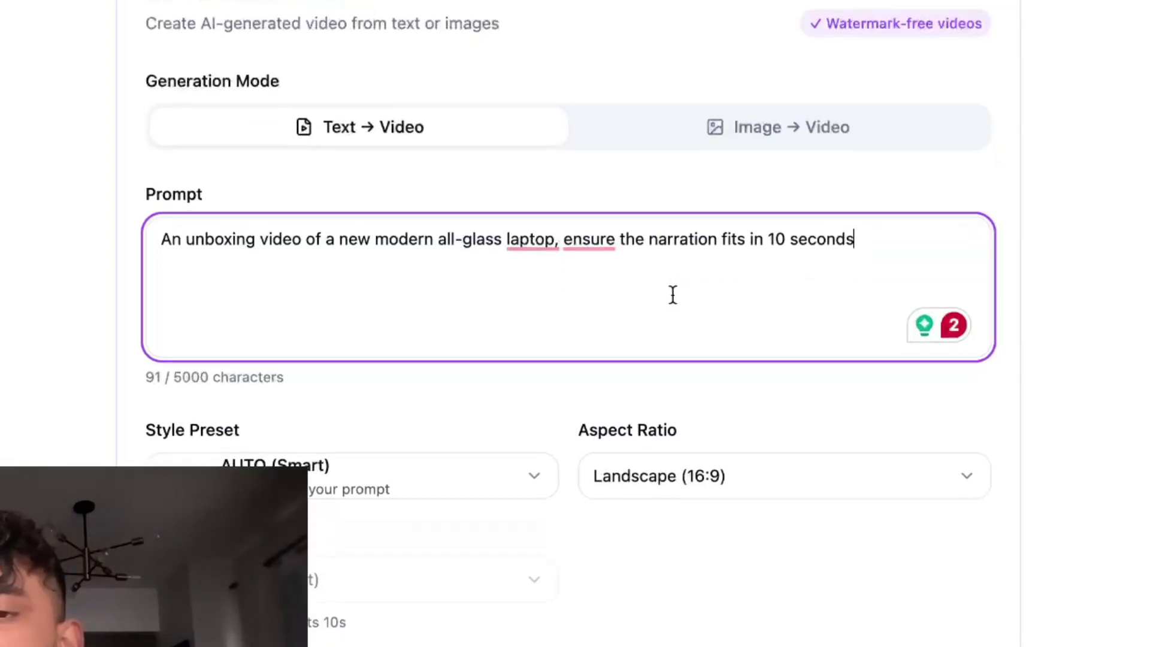
Browse the style presets list, keeping AUTO (Smart) selected for now.
left_click(396, 510)
left_click(631, 317)
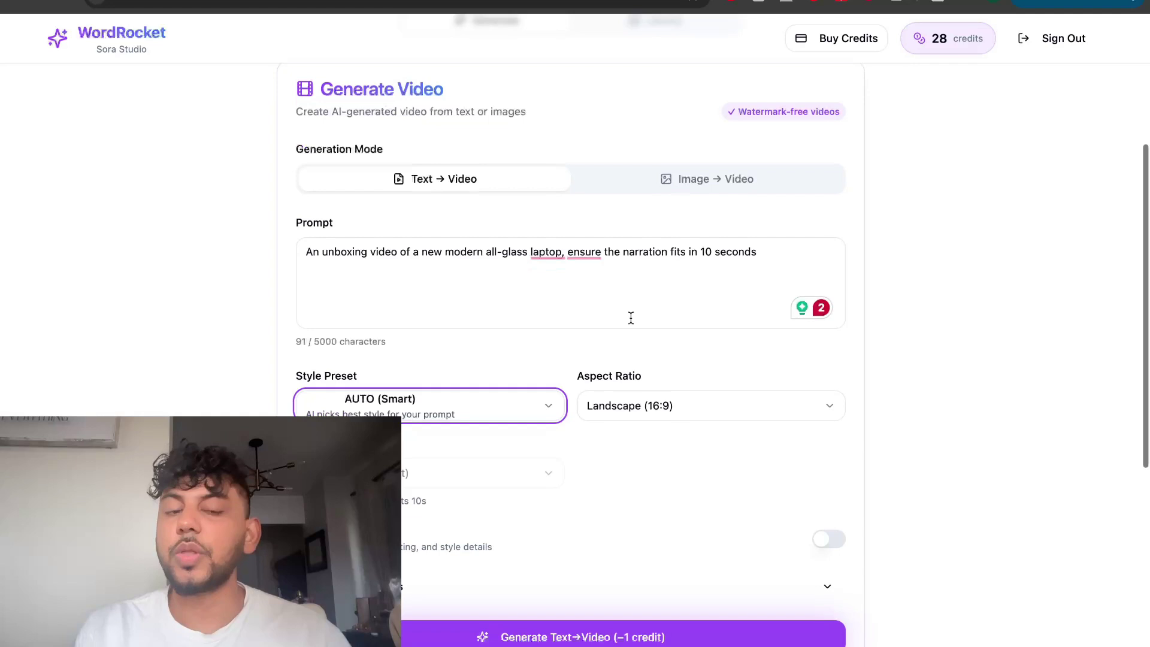
left_click(511, 403)
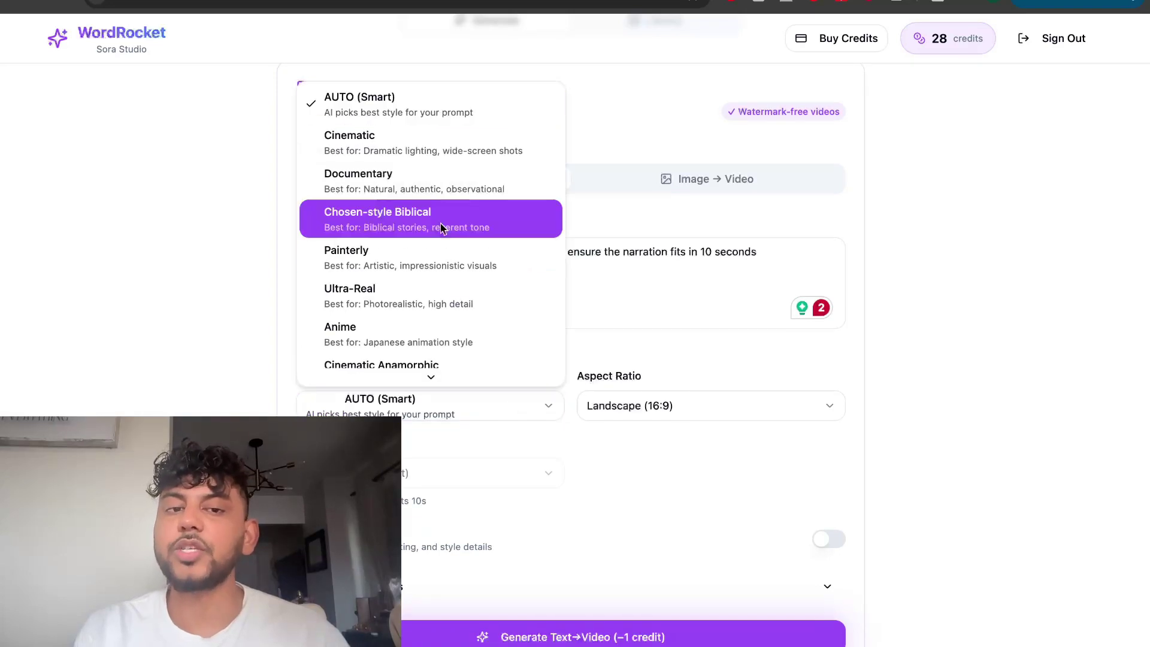
scroll(444, 227, "down", 10)
scroll(453, 253, "up", 6)
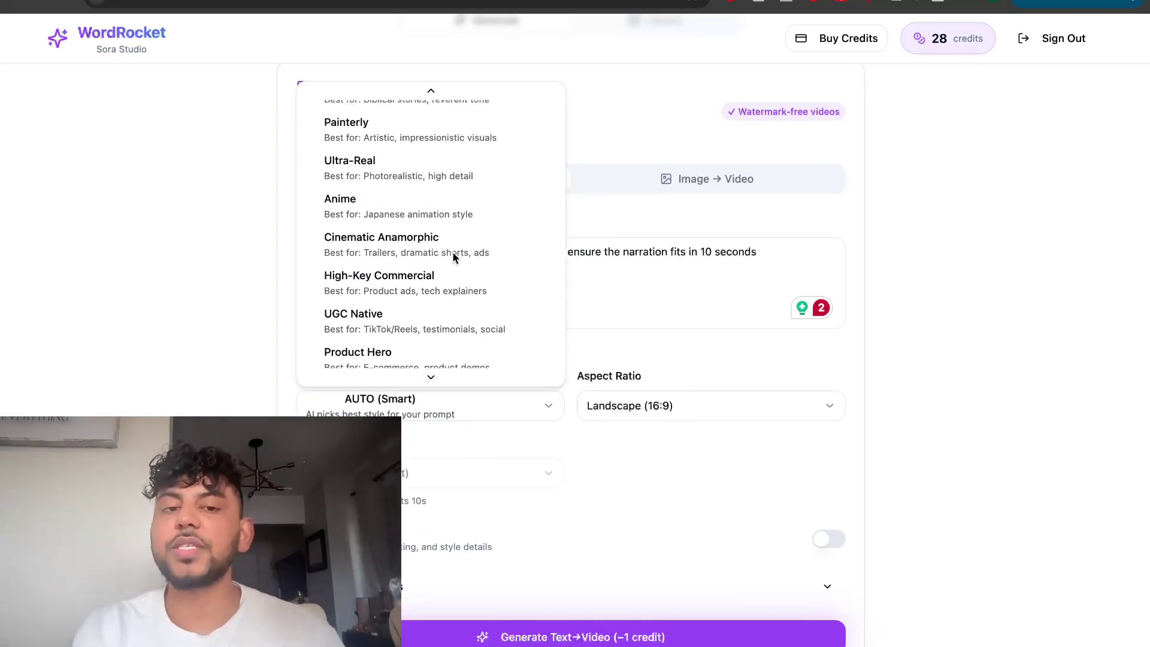
scroll(453, 252, "up", 2)
scroll(453, 257, "up", 2)
left_click(619, 295)
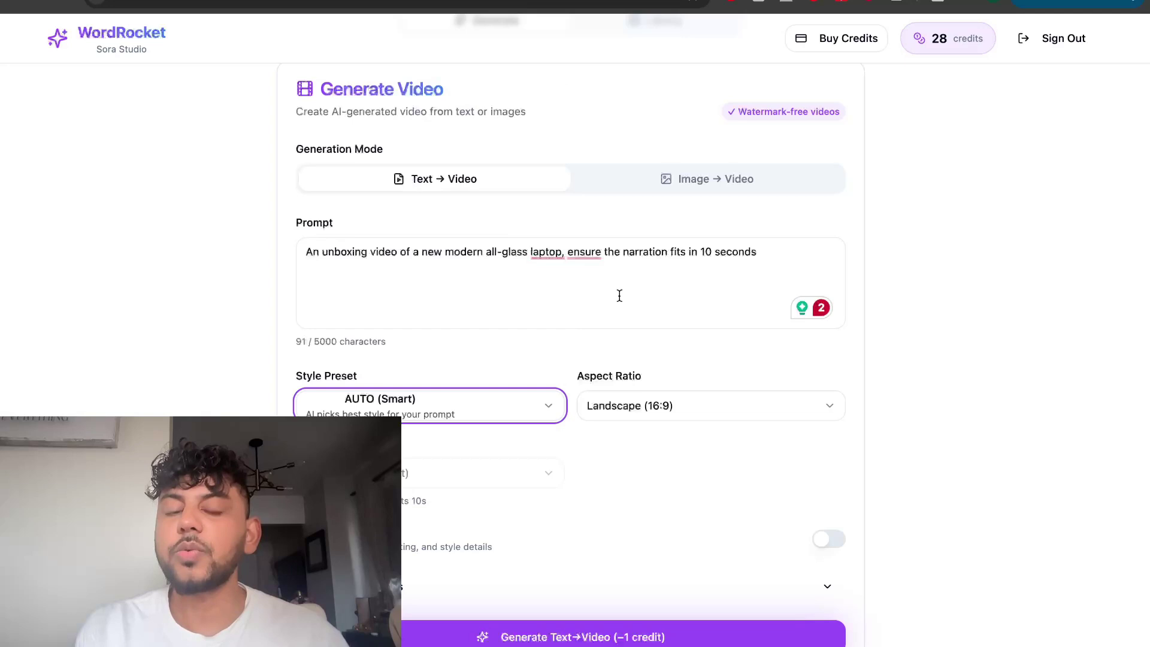
Look through the style presets again, including Painterly, without changing the style.
left_click(401, 419)
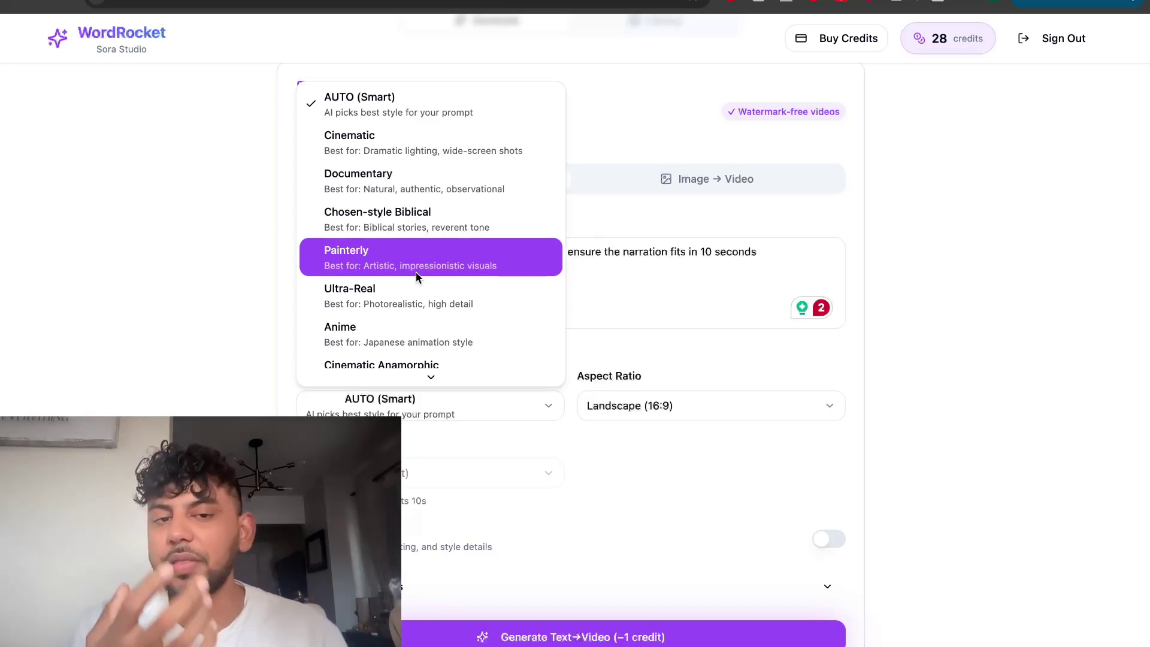
left_click(606, 283)
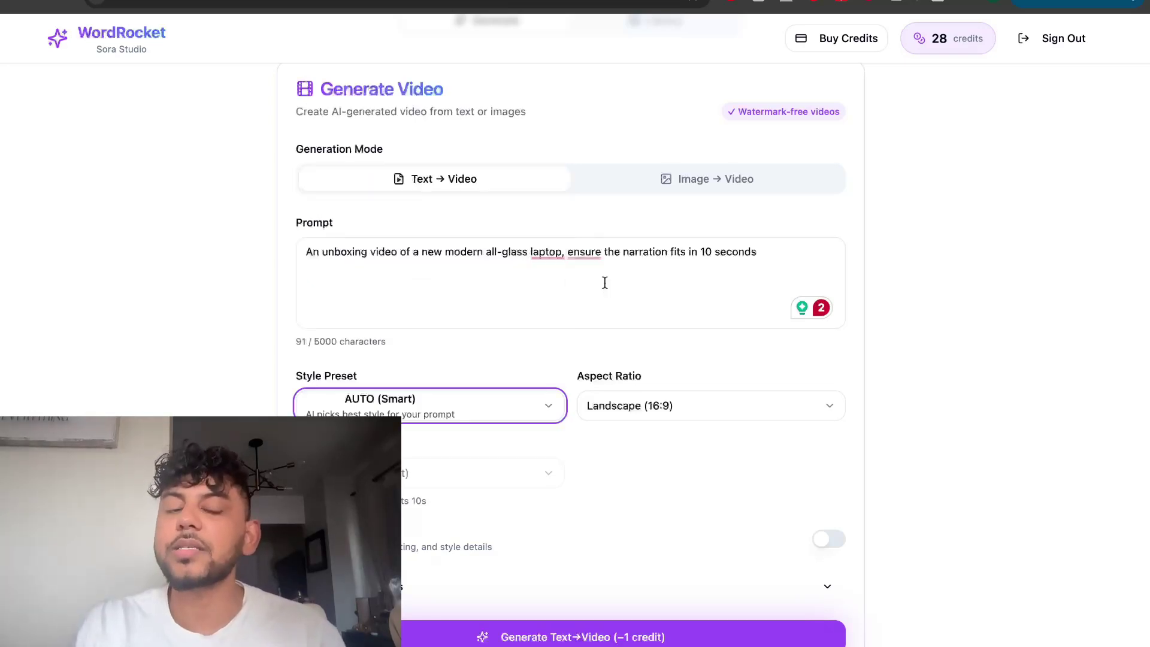
left_click(427, 419)
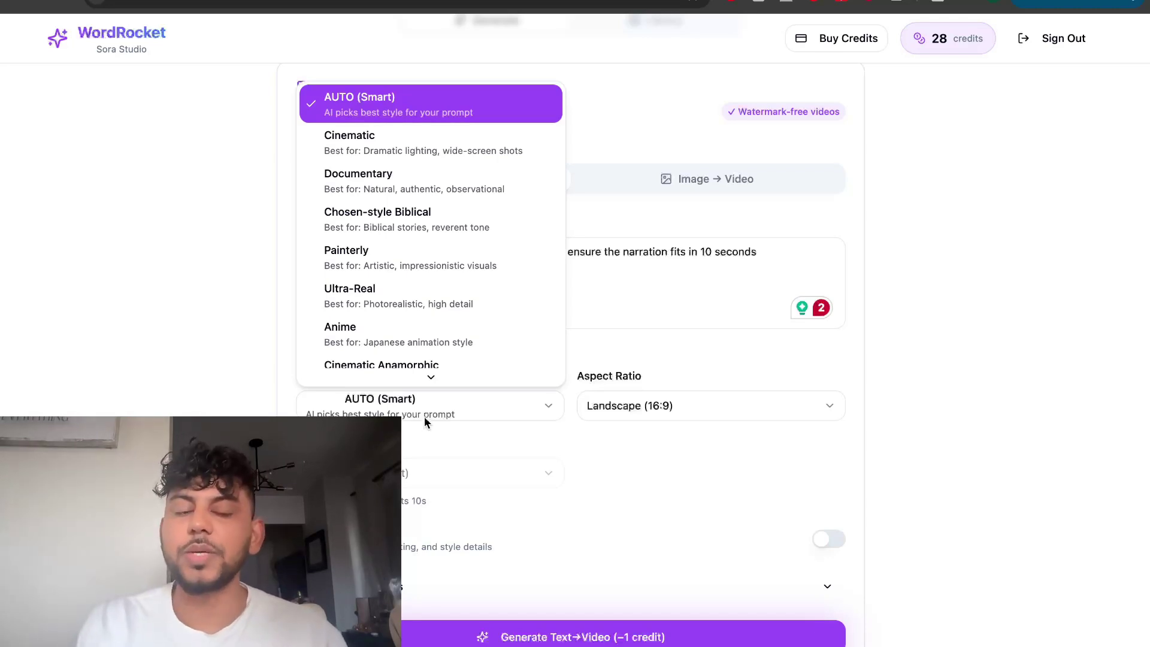
left_click(525, 407)
left_click(491, 417)
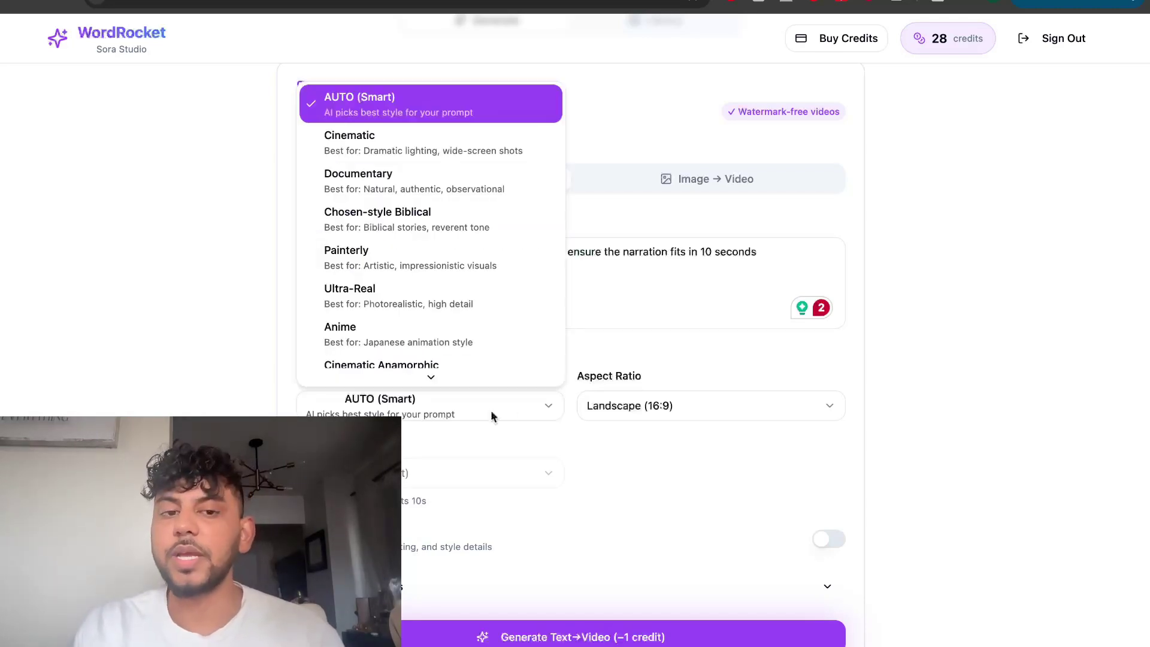
scroll(643, 346, "down", 1)
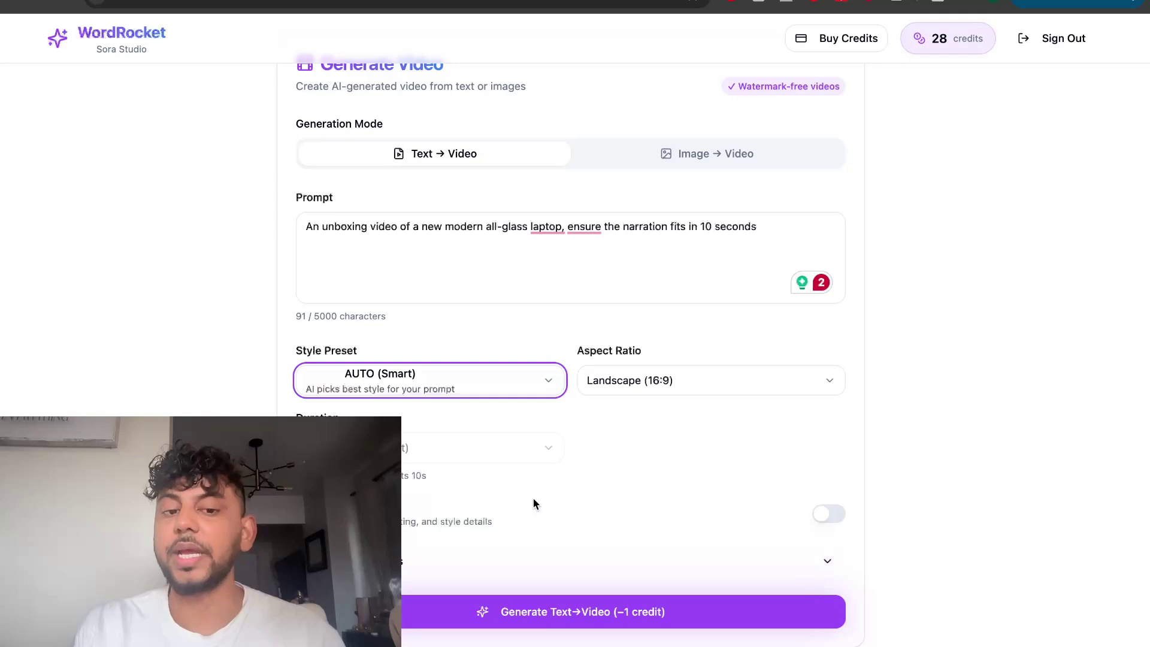
scroll(480, 390, "up", 2)
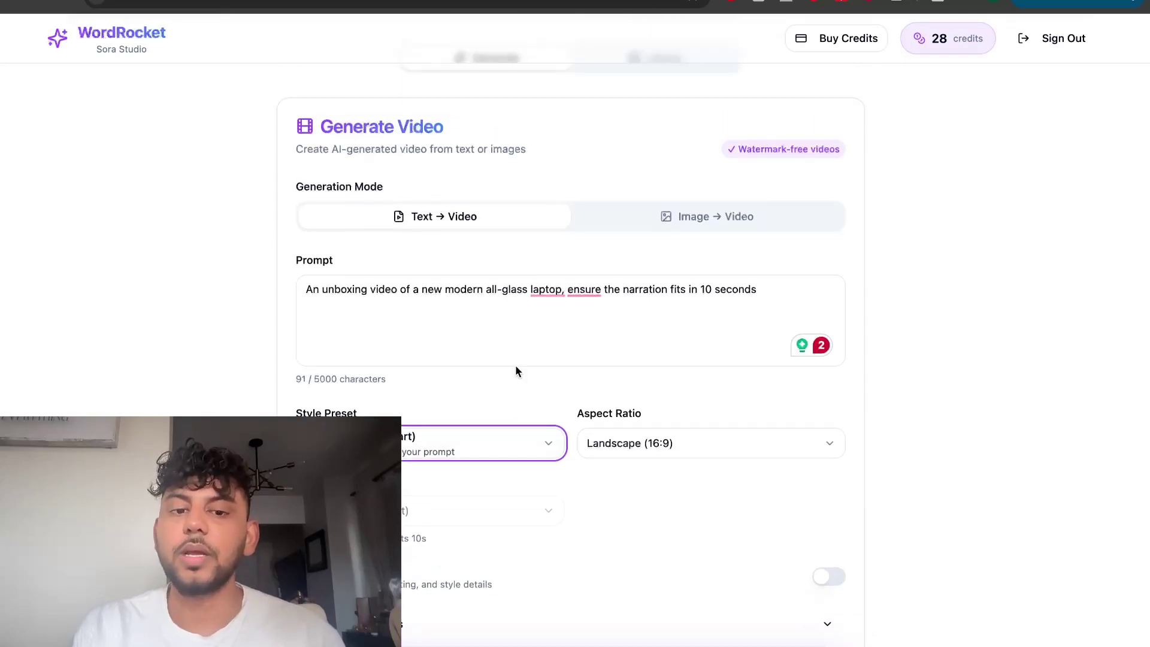
scroll(515, 365, "down", 1)
Set the style preset to High-Key Commercial and keep Landscape (16:9) aspect ratio.
left_click(465, 420)
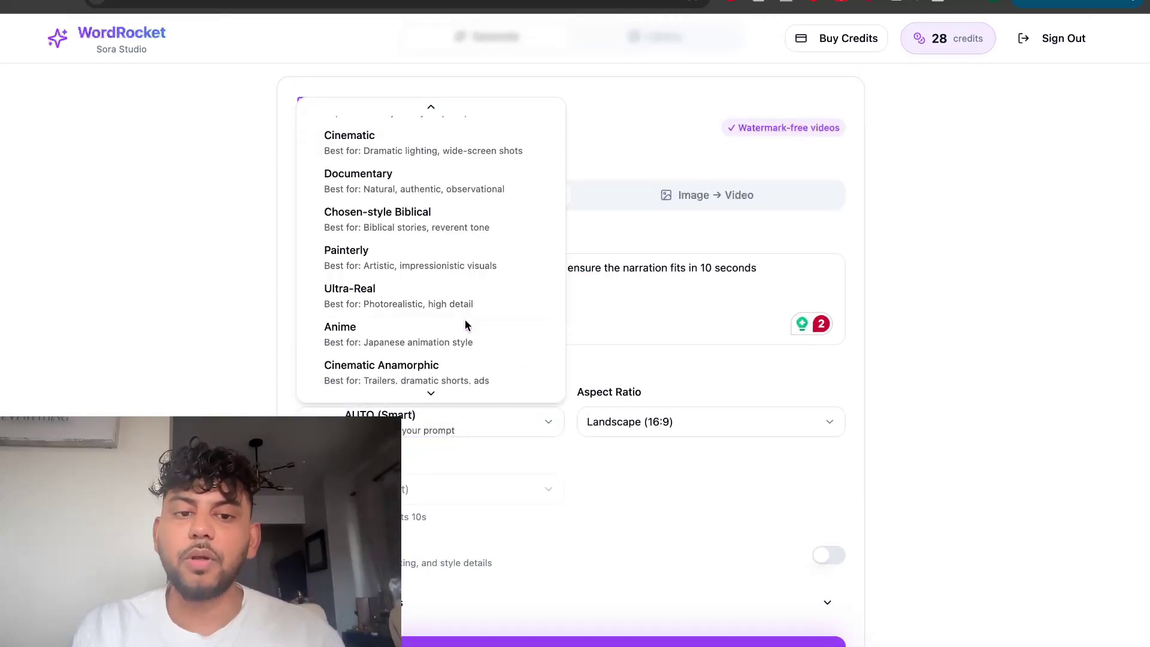
scroll(465, 319, "down", 3)
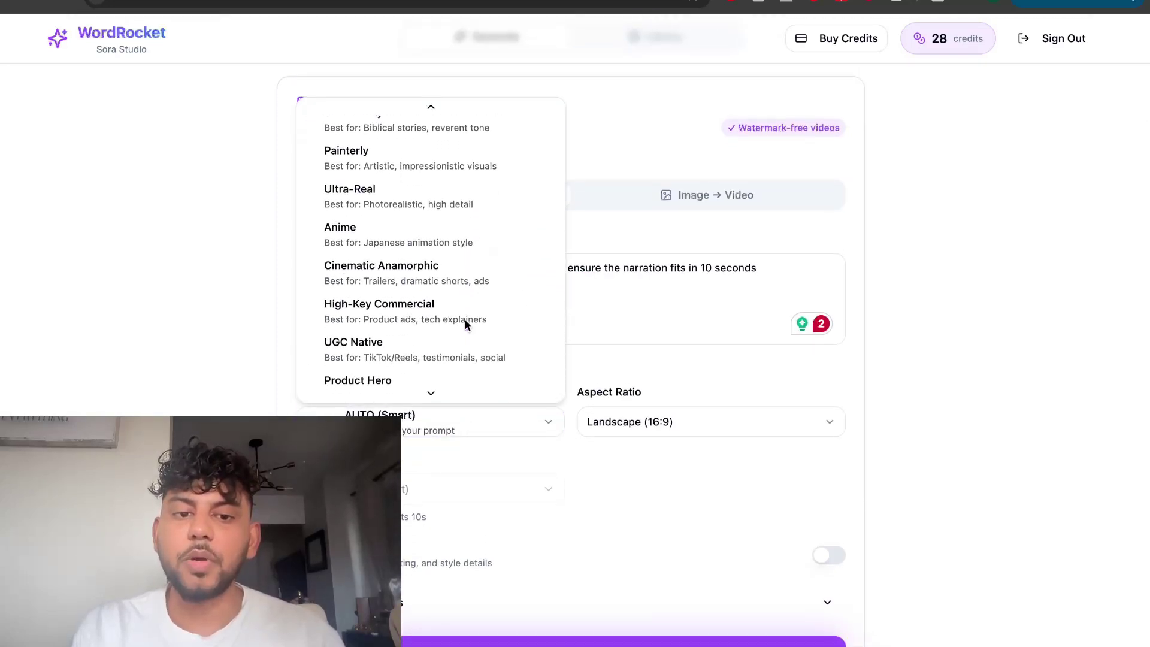
left_click(445, 291)
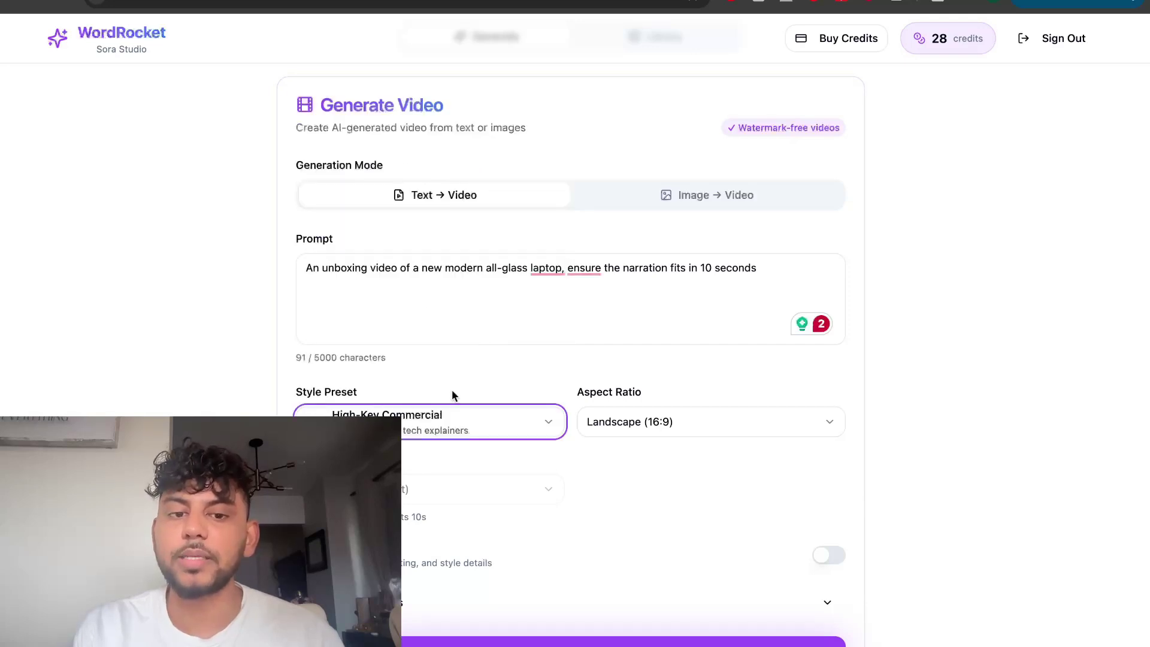
scroll(499, 422, "down", 1)
left_click(637, 395)
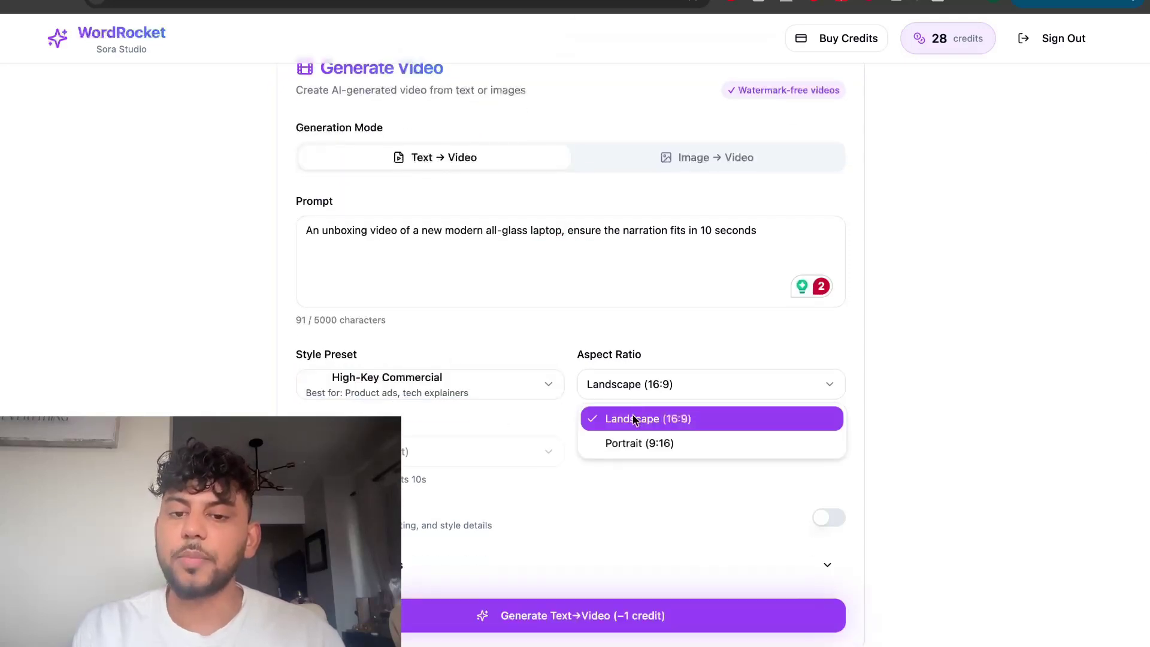
left_click(633, 416)
Enable the extra style details (prompt enhancement) option and check the form.
scroll(631, 418, "down", 1)
scroll(620, 441, "down", 1)
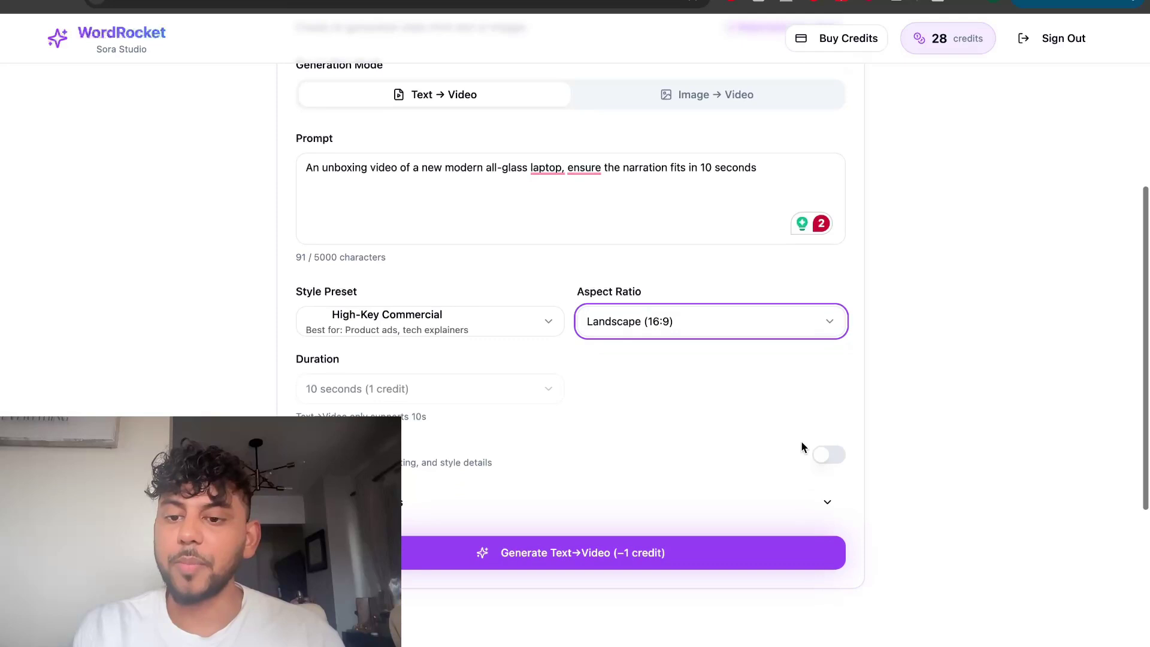
left_click(828, 455)
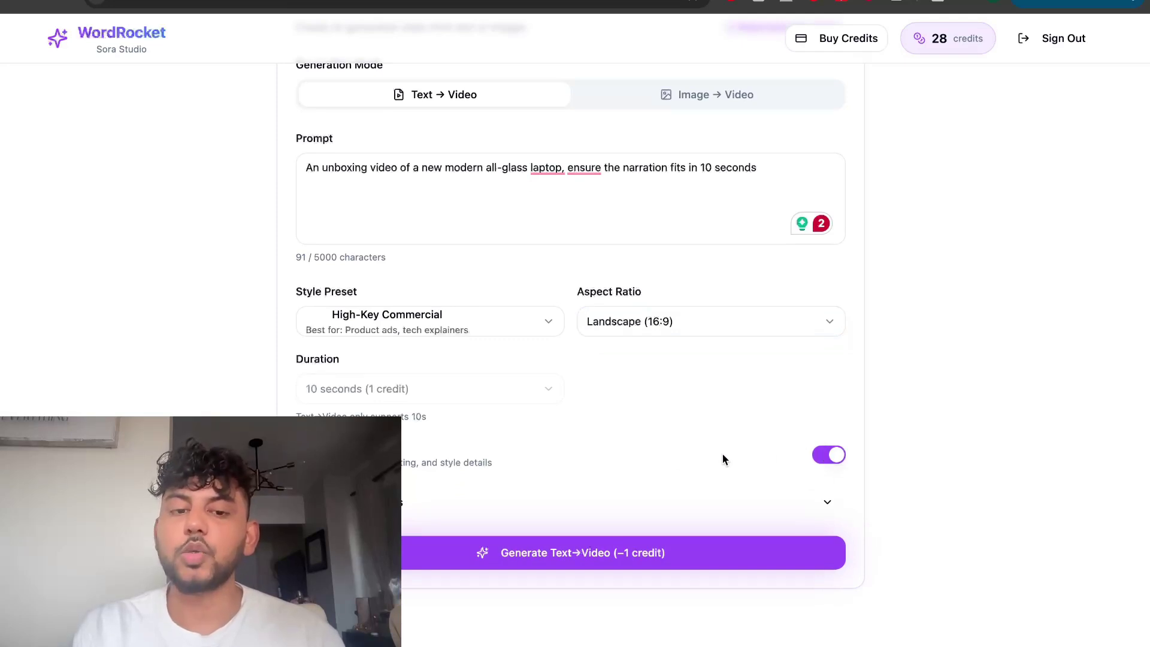
scroll(786, 195, "up", 3)
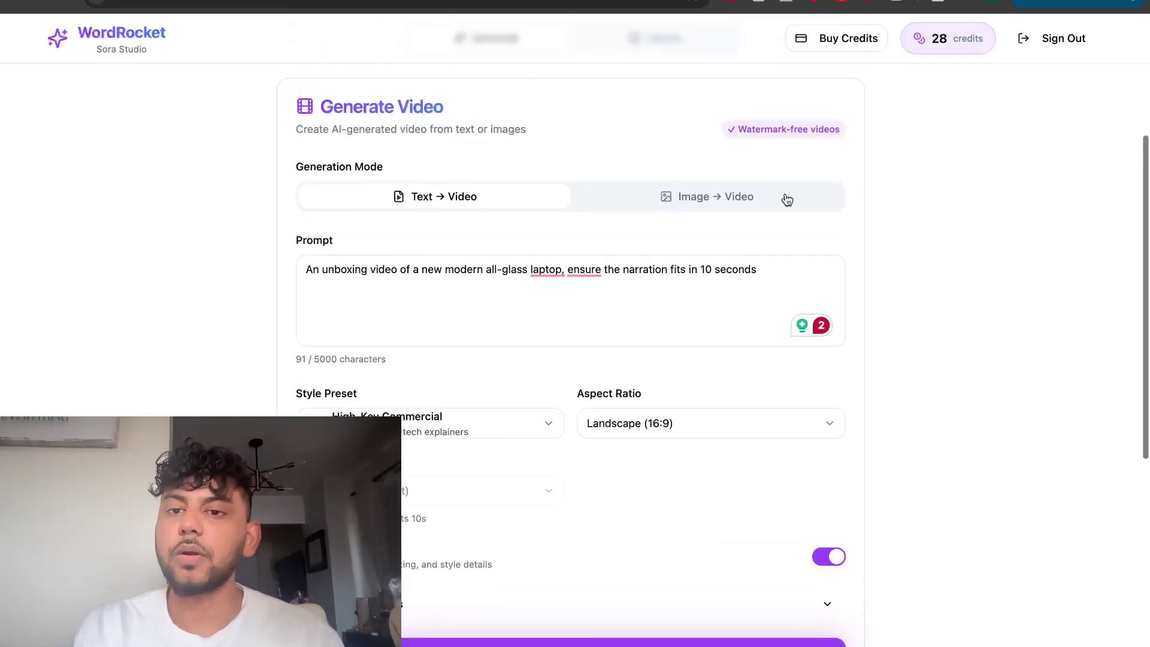
scroll(790, 210, "up", 2)
scroll(791, 264, "down", 5)
scroll(791, 264, "up", 3)
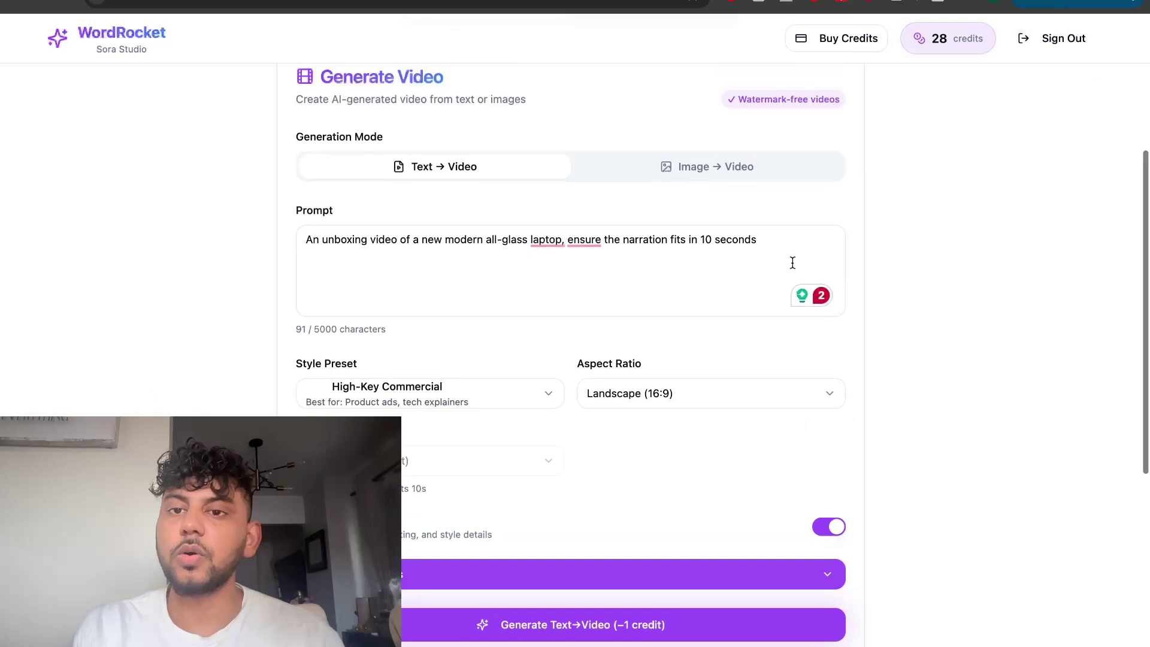
left_click_drag(729, 100, 820, 101)
scroll(603, 480, "down", 5)
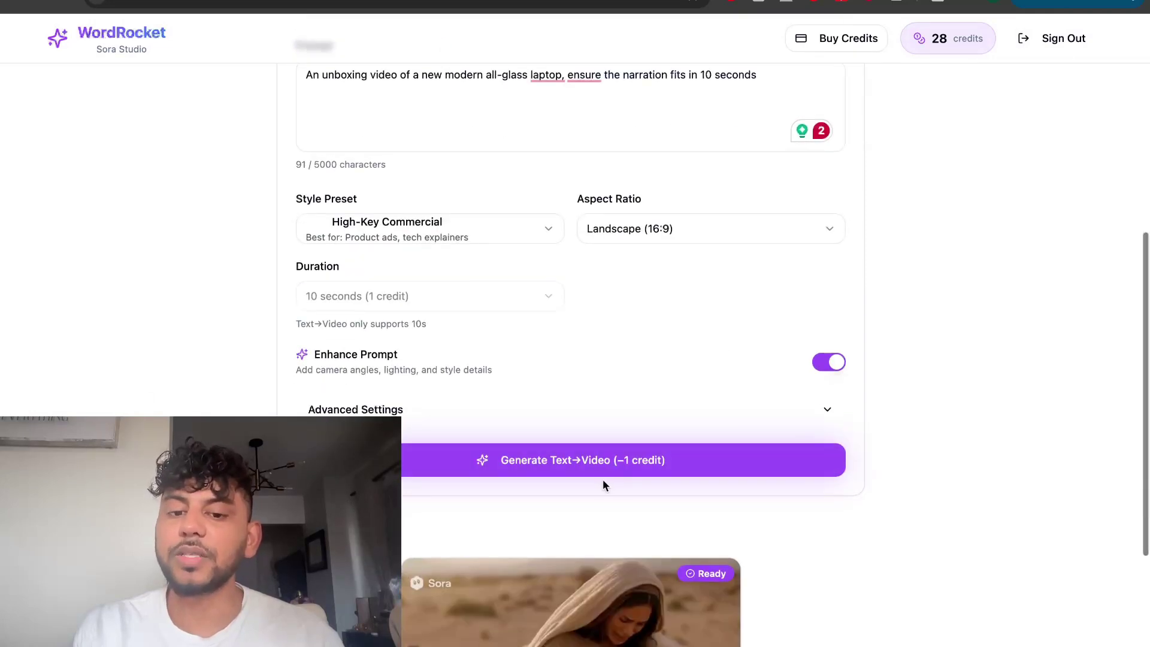
Generate the laptop unboxing text-to-video for one credit and return to the form top.
left_click(616, 462)
scroll(922, 453, "down", 5)
scroll(921, 456, "down", 2)
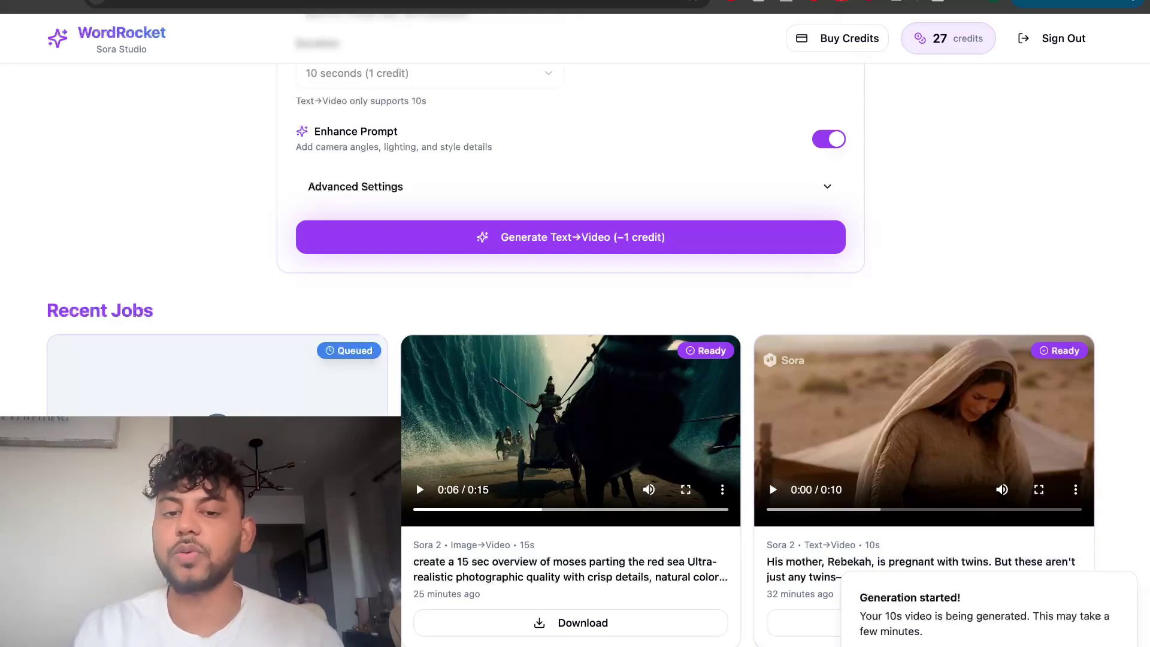
scroll(576, 324, "up", 1)
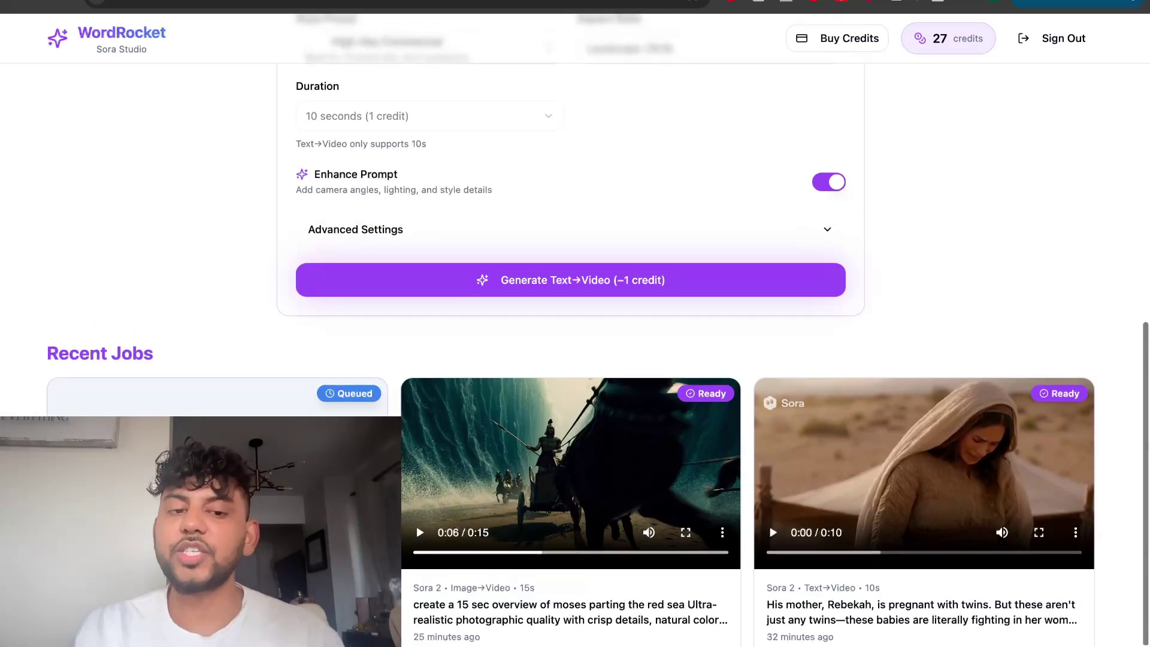
scroll(575, 324, "up", 3)
scroll(575, 324, "up", 5)
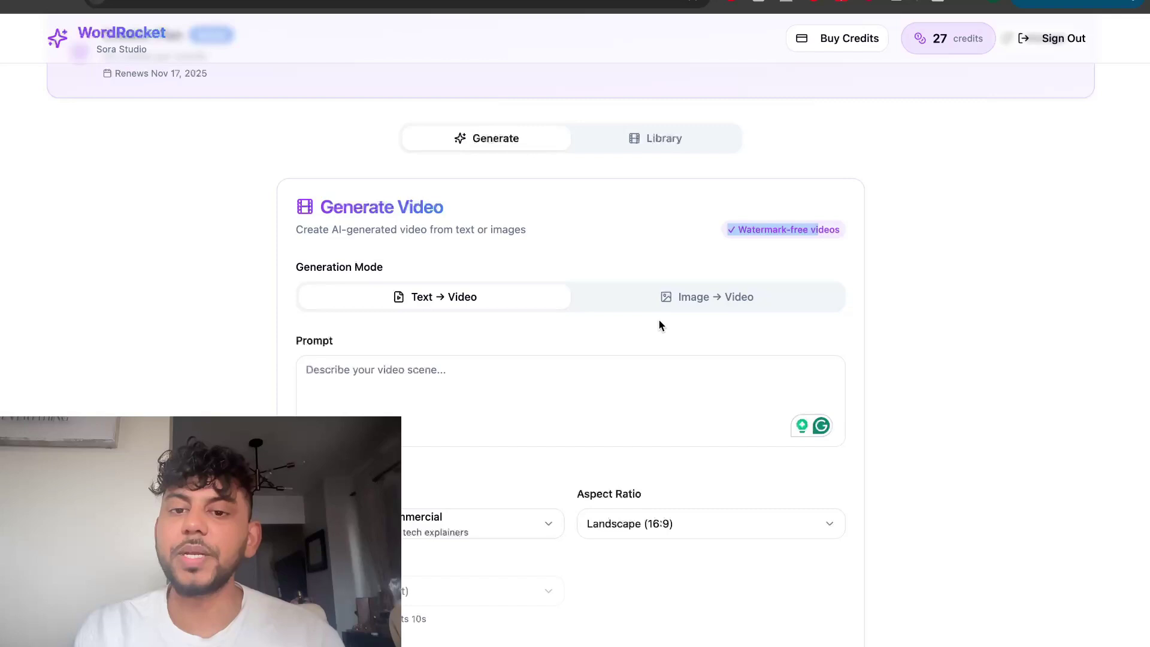
Switch to Image → Video and load the skin type chart PNG as seed image.
left_click(688, 308)
scroll(722, 321, "down", 1)
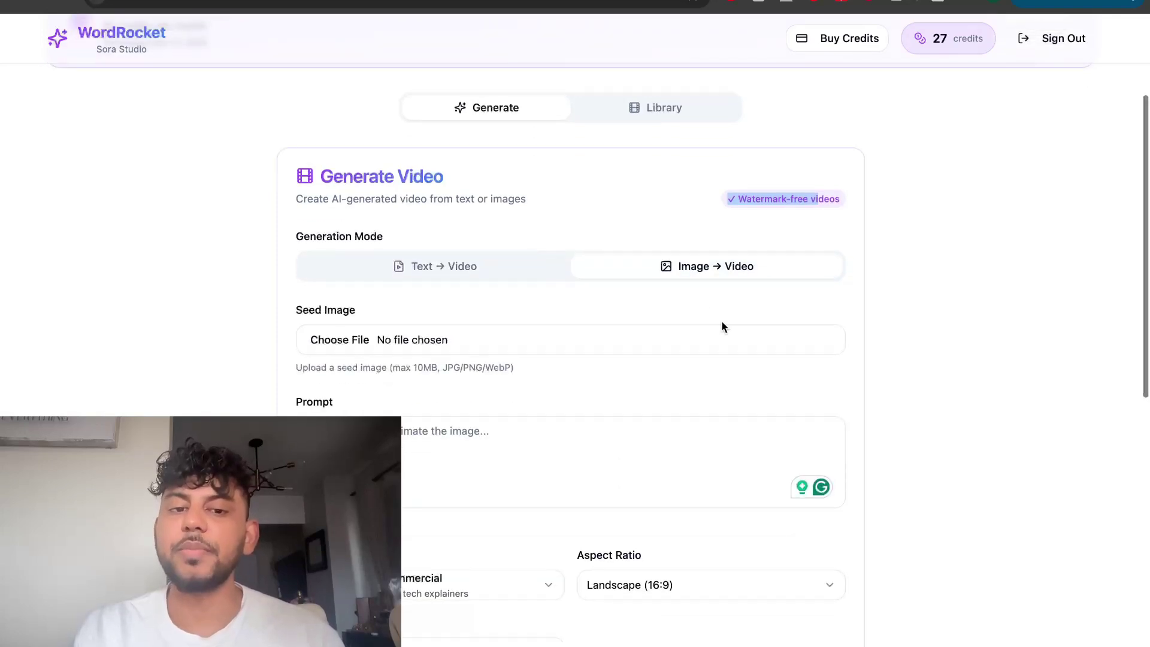
scroll(713, 319, "down", 3)
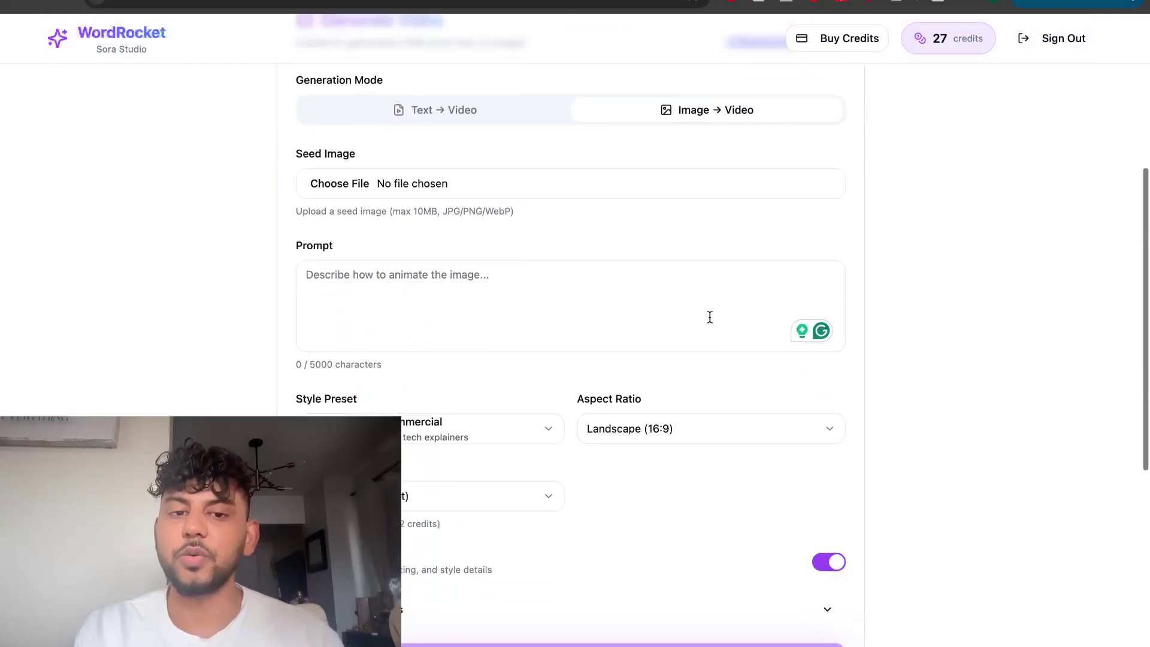
left_click(340, 183)
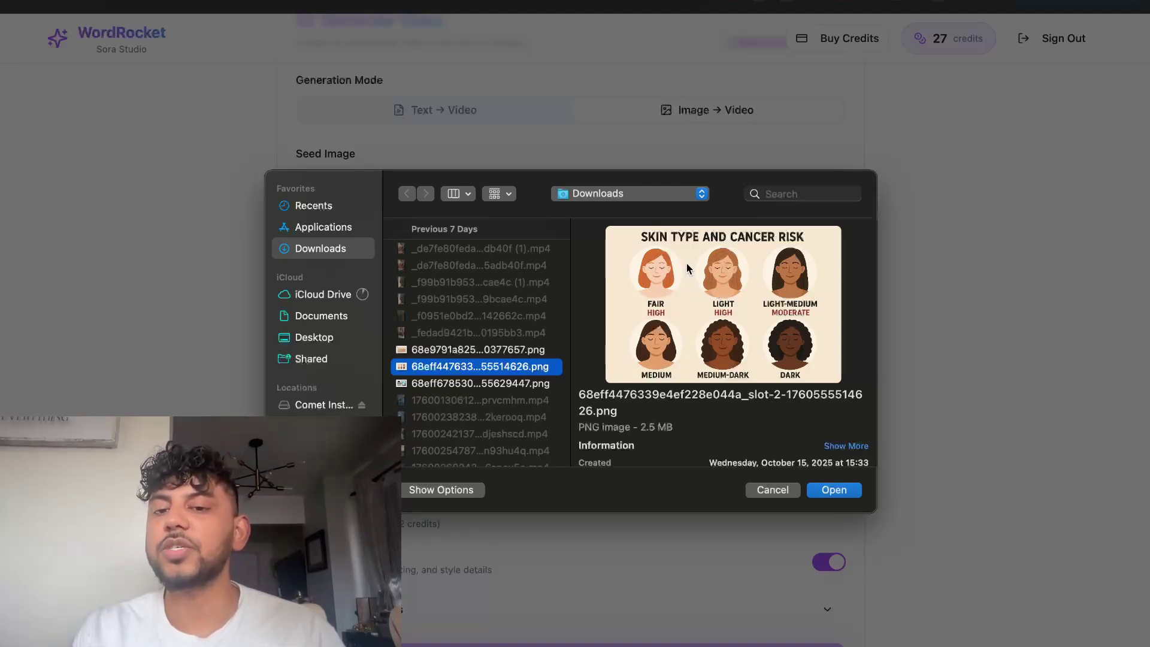
left_click(833, 491)
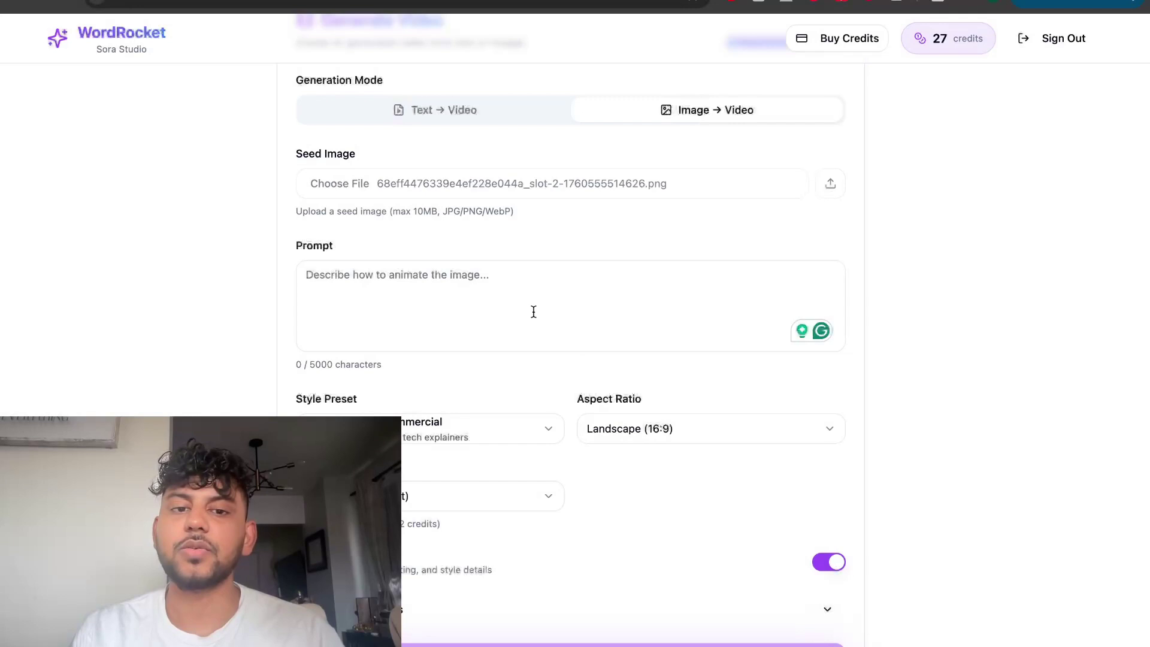
Write a prompt explaining skin type and cancer risks from the image, correcting 'based'.
left_click(503, 309)
type("cre")
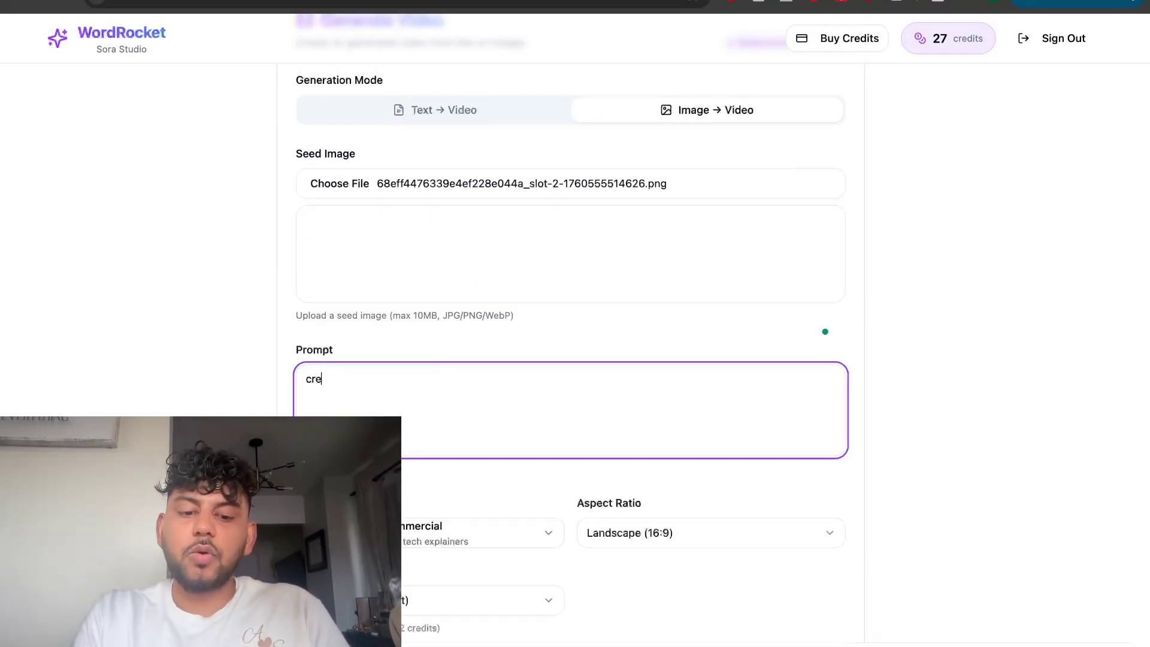
type("ate a video explaining skin type and cancer risks base don the image and ensure the narration fits in 15seconds.")
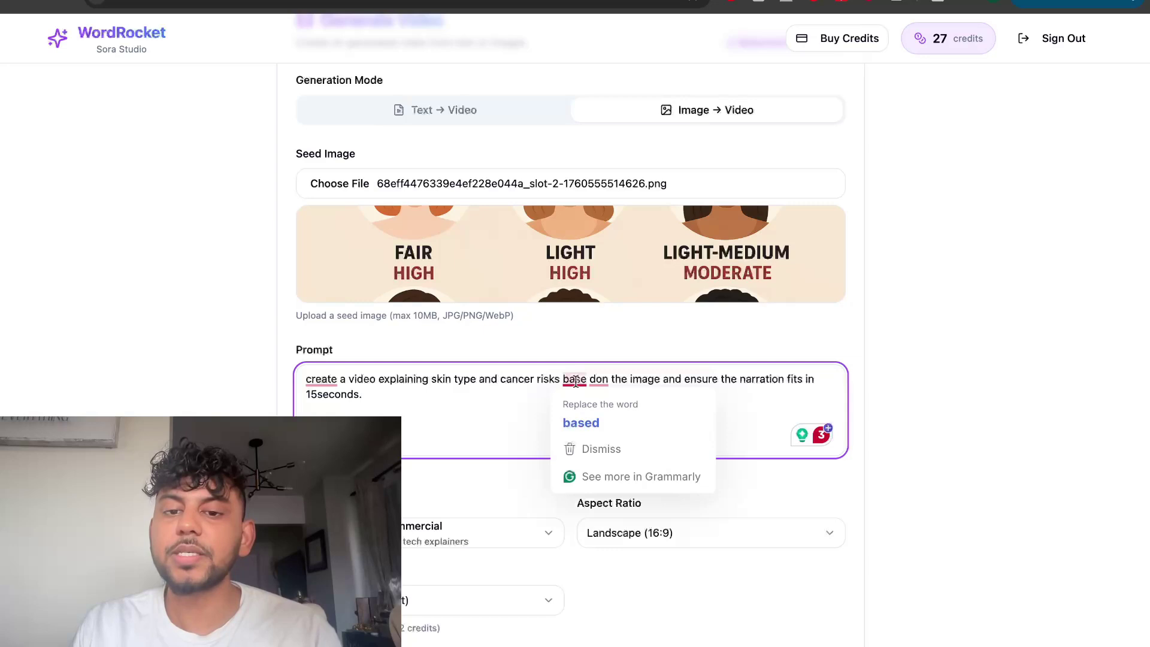
left_click(581, 420)
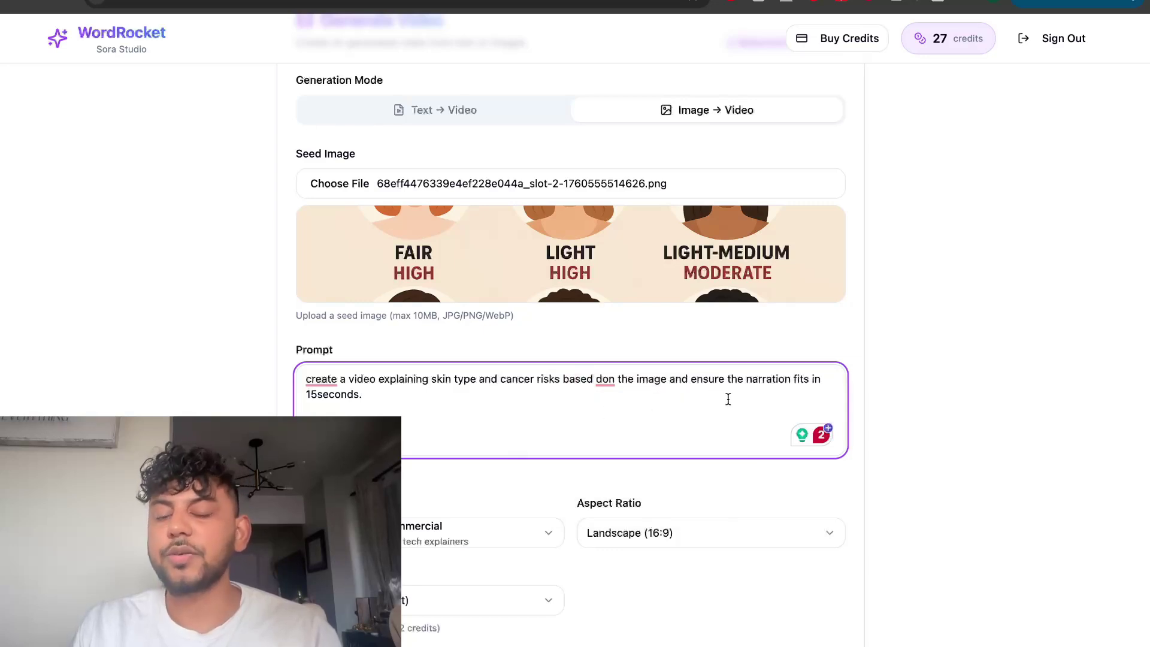
scroll(727, 398, "down", 1)
scroll(599, 405, "down", 2)
scroll(506, 413, "down", 1)
scroll(494, 399, "down", 1)
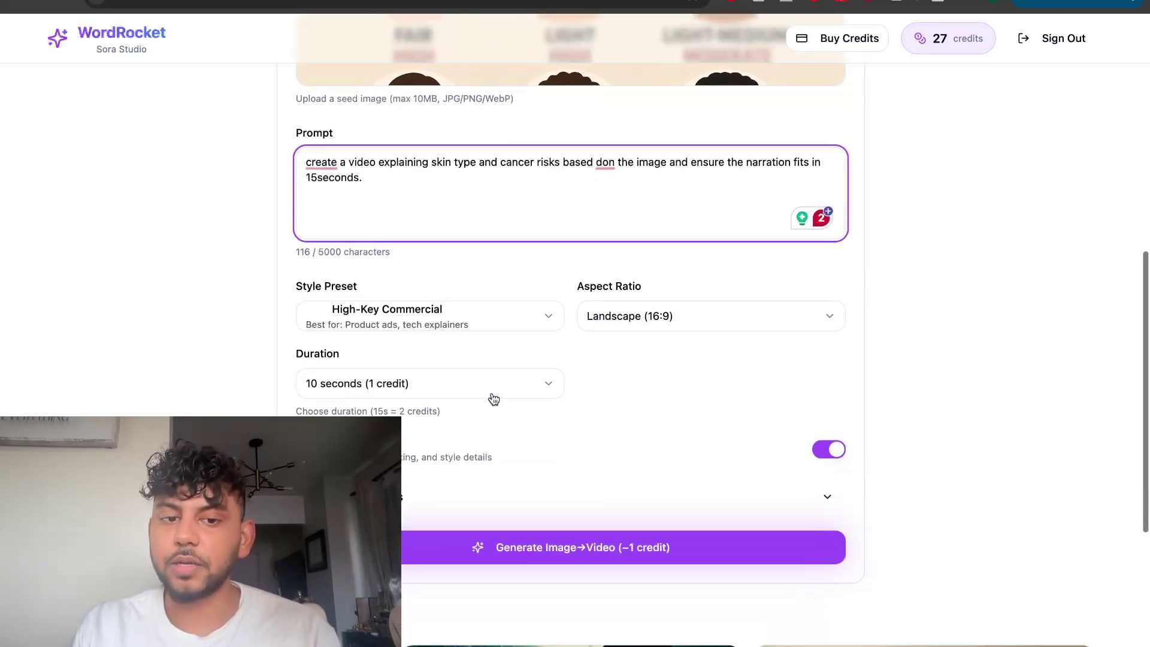
Set Duration to 15 seconds (2 credits) and the style preset to Medical Motion Graphics.
left_click(494, 399)
left_click(461, 450)
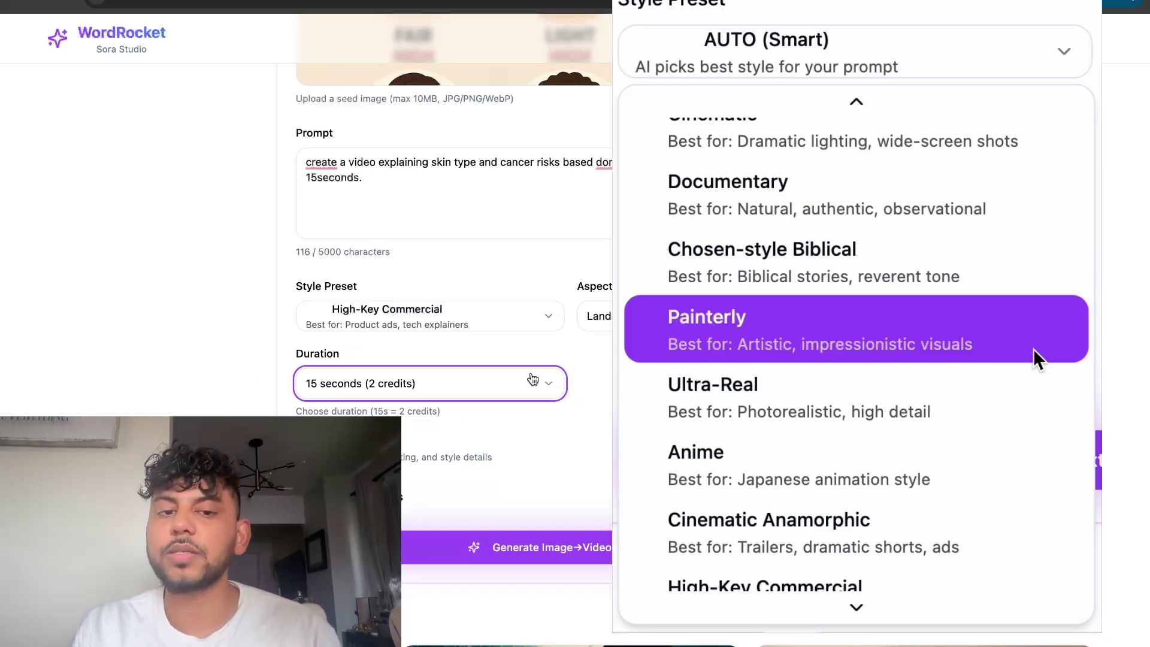
left_click(527, 341)
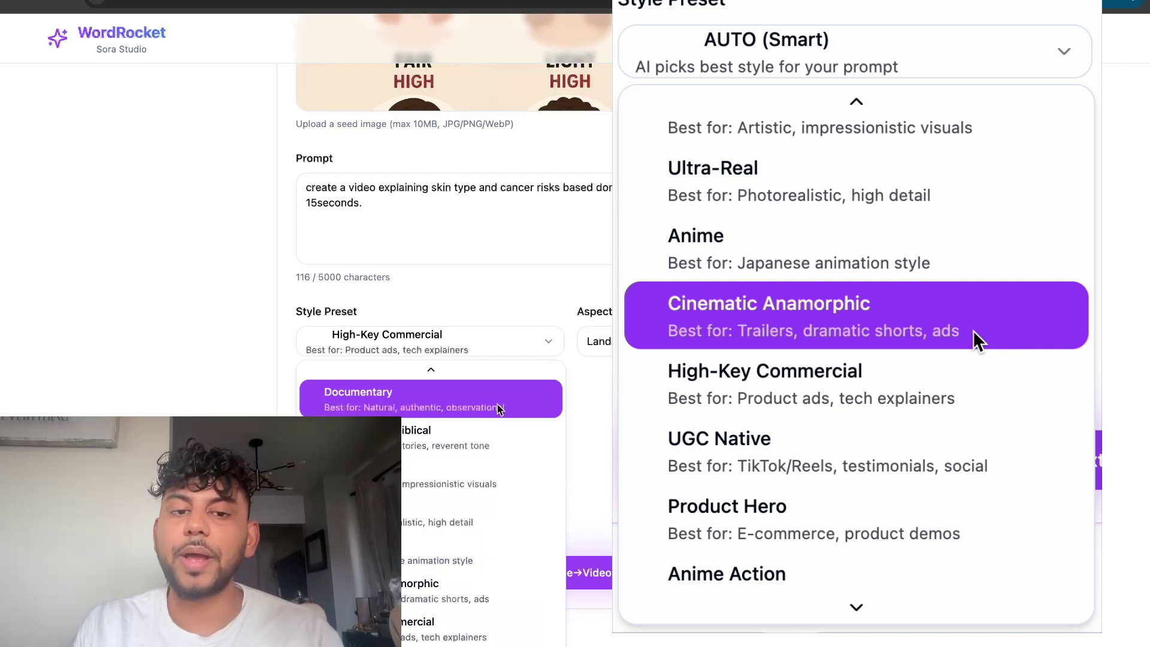
scroll(500, 414, "down", 3)
scroll(505, 455, "down", 3)
scroll(504, 456, "down", 3)
scroll(504, 462, "down", 3)
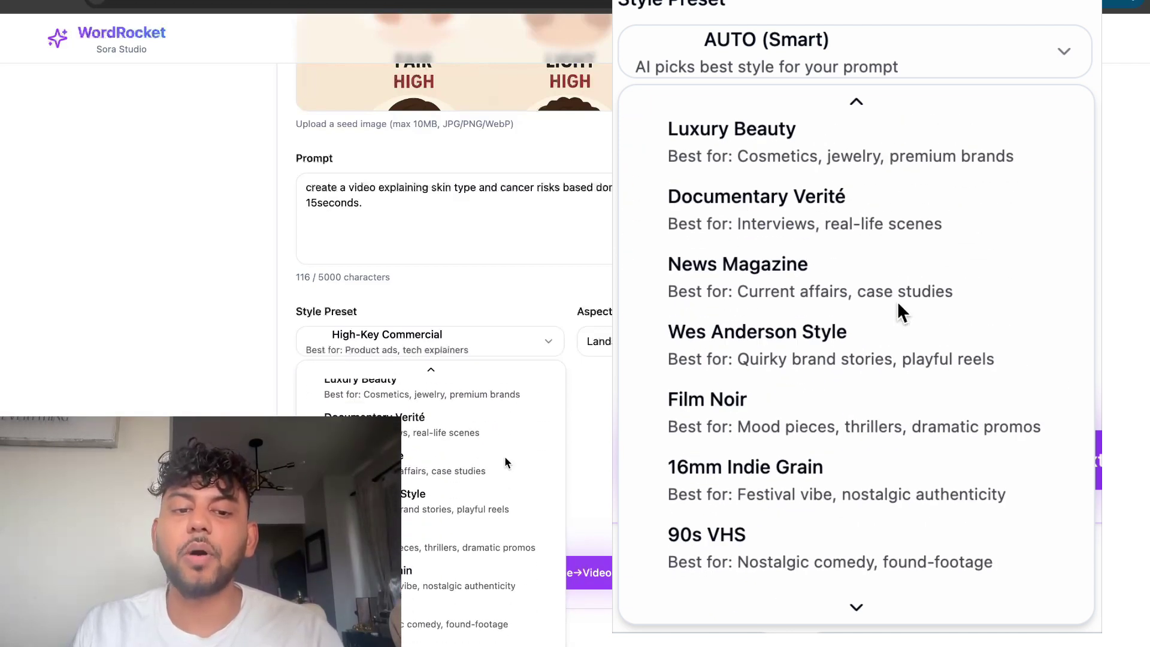
scroll(505, 461, "down", 2)
scroll(505, 461, "down", 3)
scroll(505, 462, "down", 1)
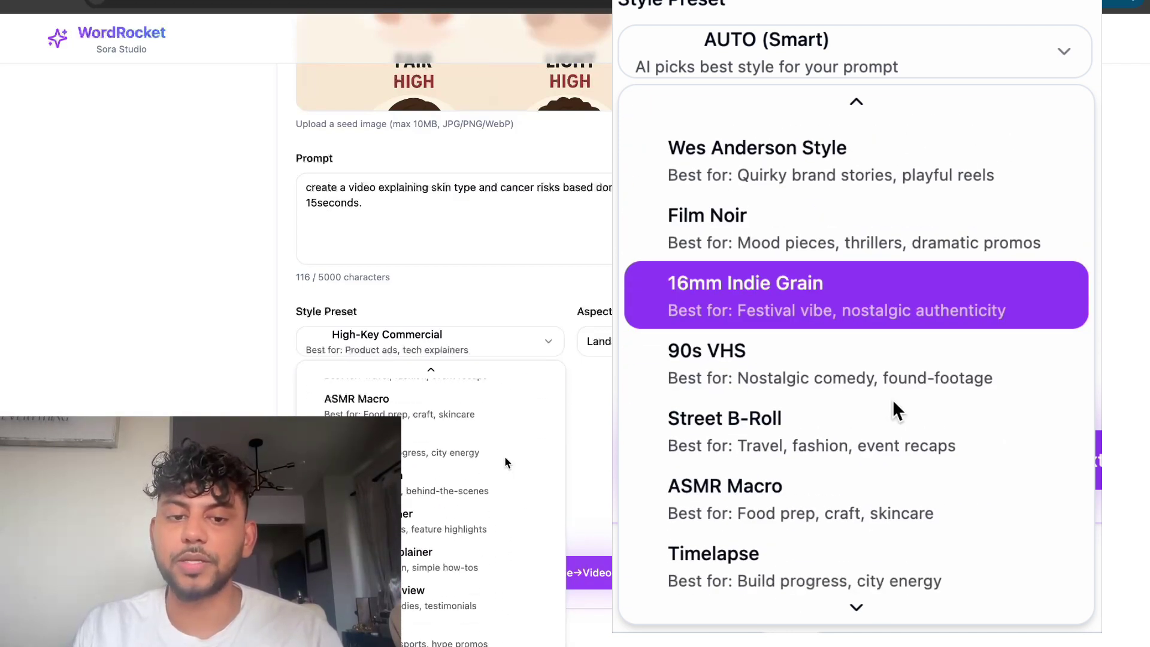
scroll(496, 479, "down", 2)
scroll(488, 505, "down", 3)
scroll(475, 518, "down", 3)
scroll(463, 545, "down", 2)
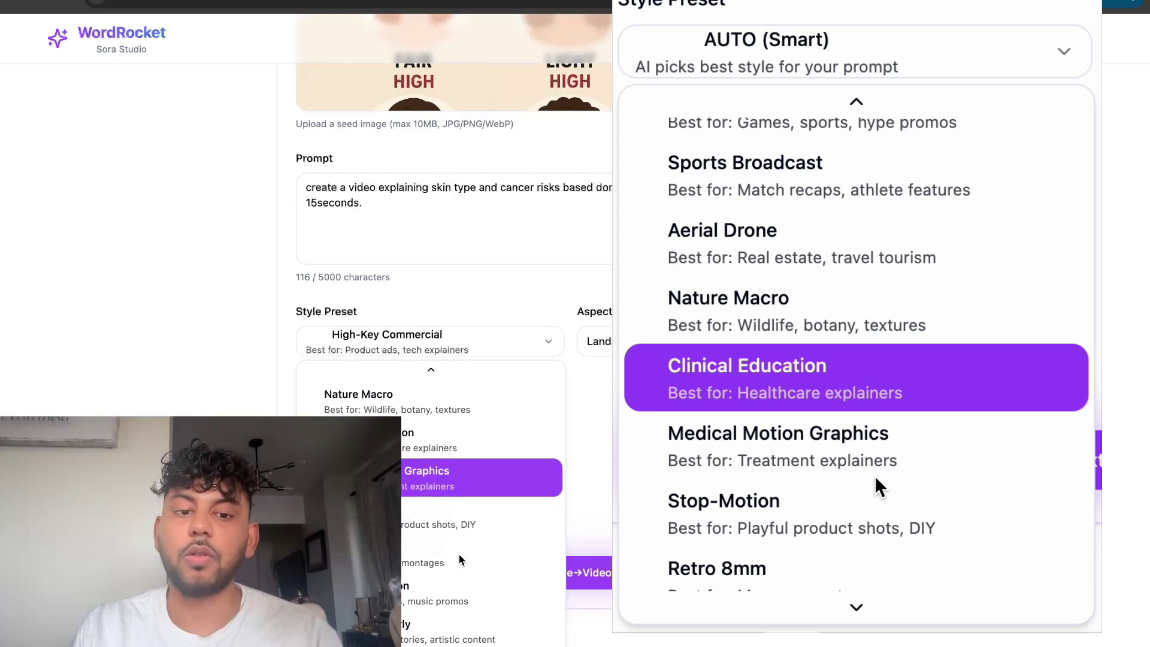
scroll(460, 559, "down", 2)
scroll(462, 560, "down", 1)
scroll(432, 478, "up", 4)
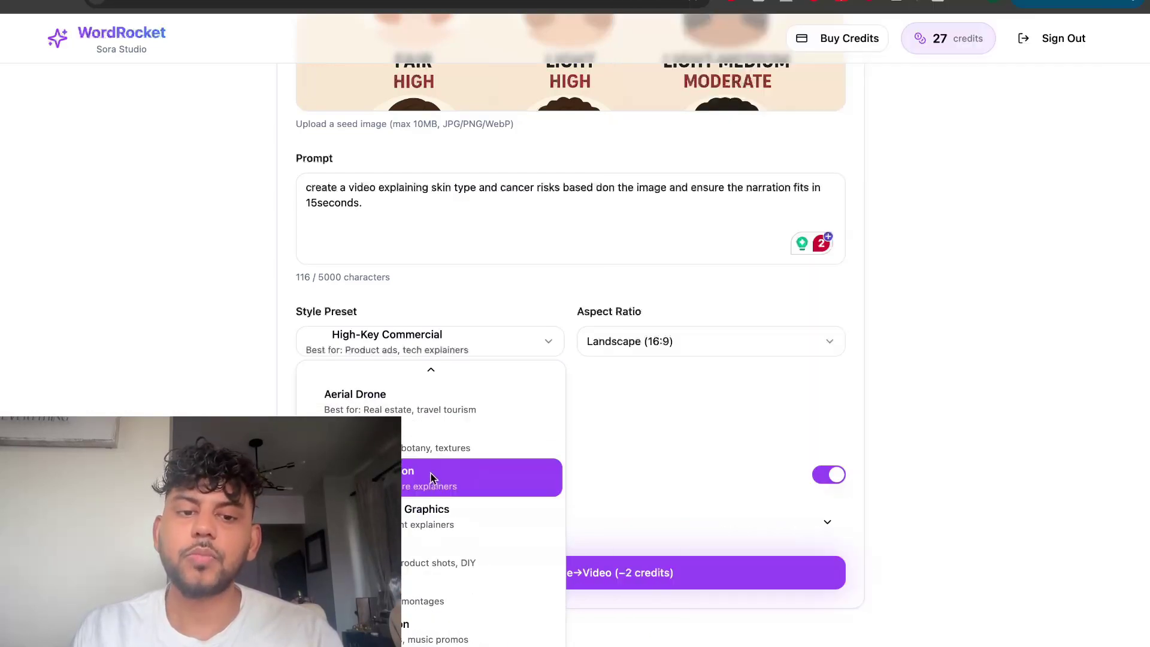
left_click(428, 518)
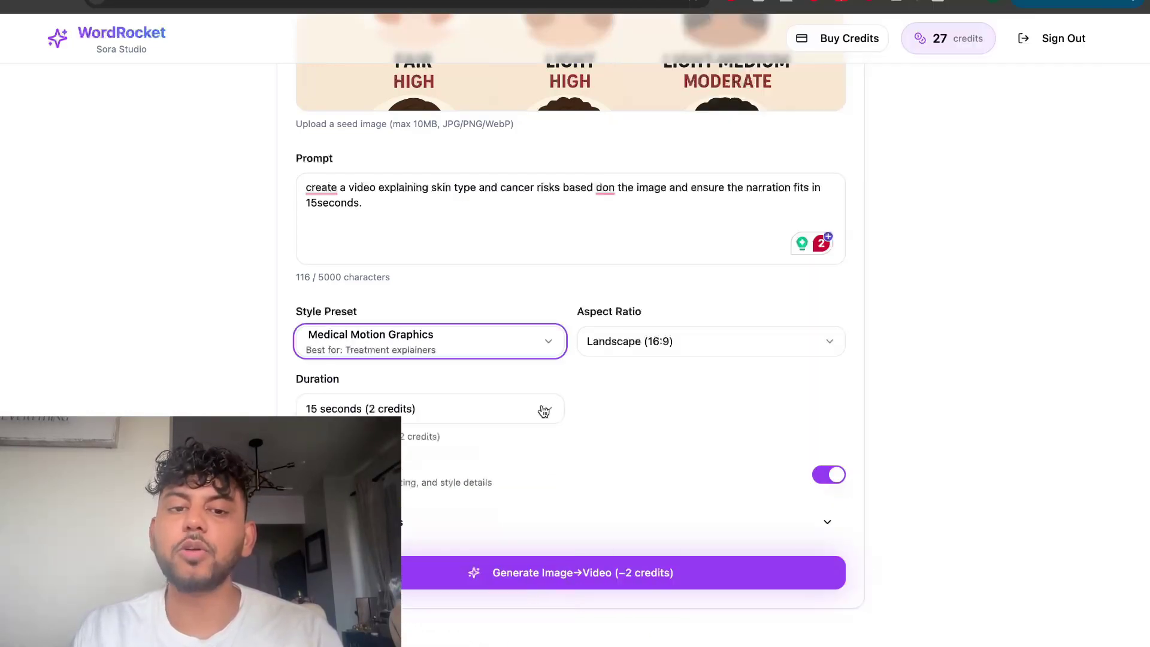
scroll(605, 377, "up", 3)
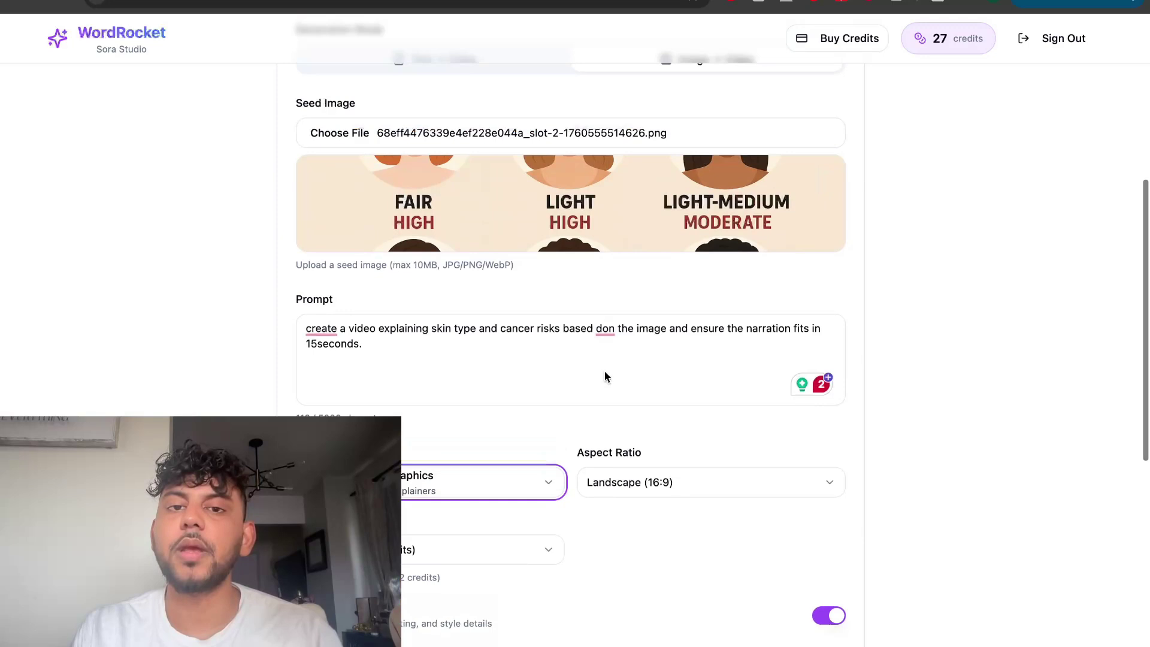
scroll(605, 376, "up", 1)
scroll(605, 376, "down", 2)
scroll(612, 389, "down", 3)
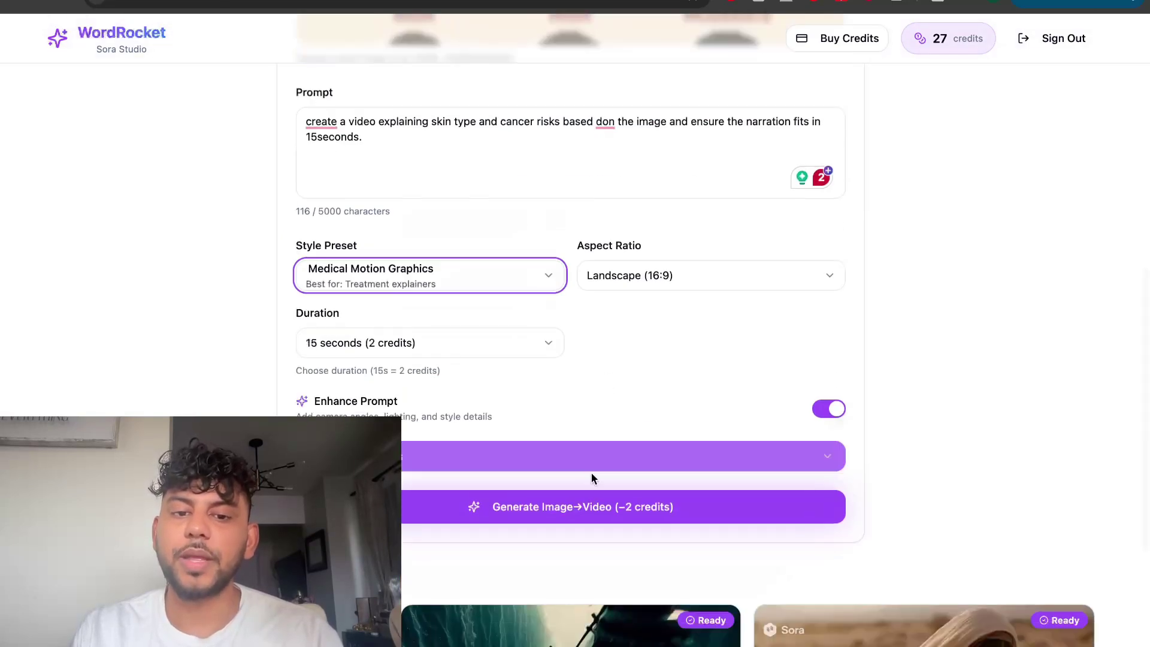
left_click(586, 508)
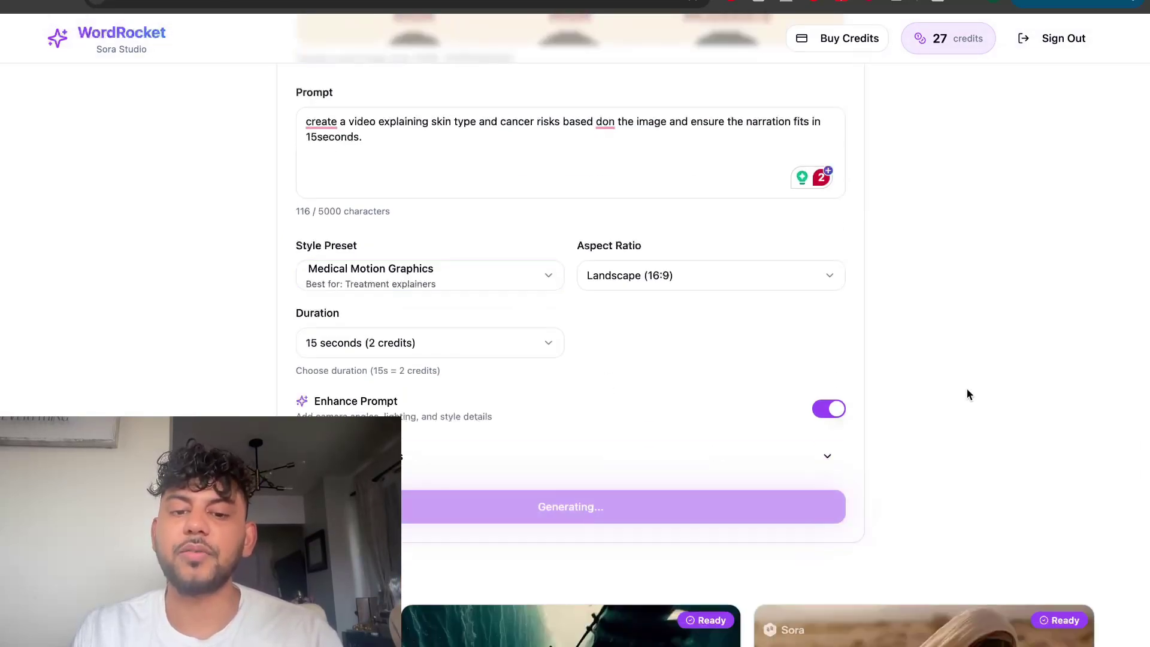
scroll(436, 350, "down", 6)
scroll(437, 350, "down", 2)
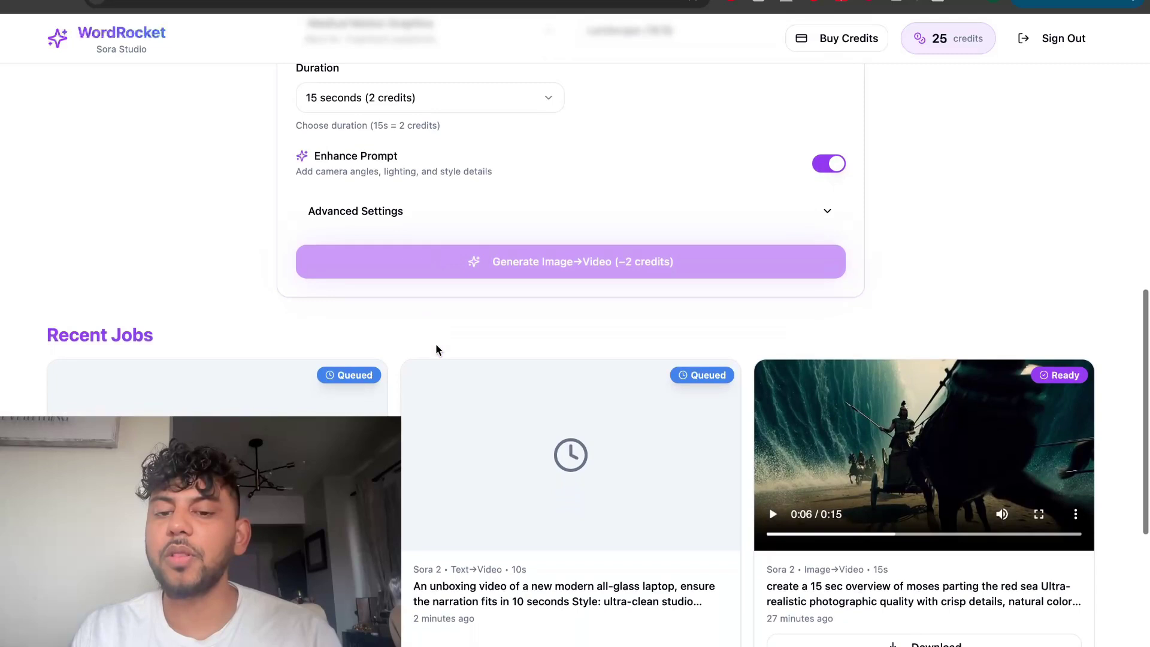
scroll(436, 350, "up", 7)
scroll(484, 374, "up", 2)
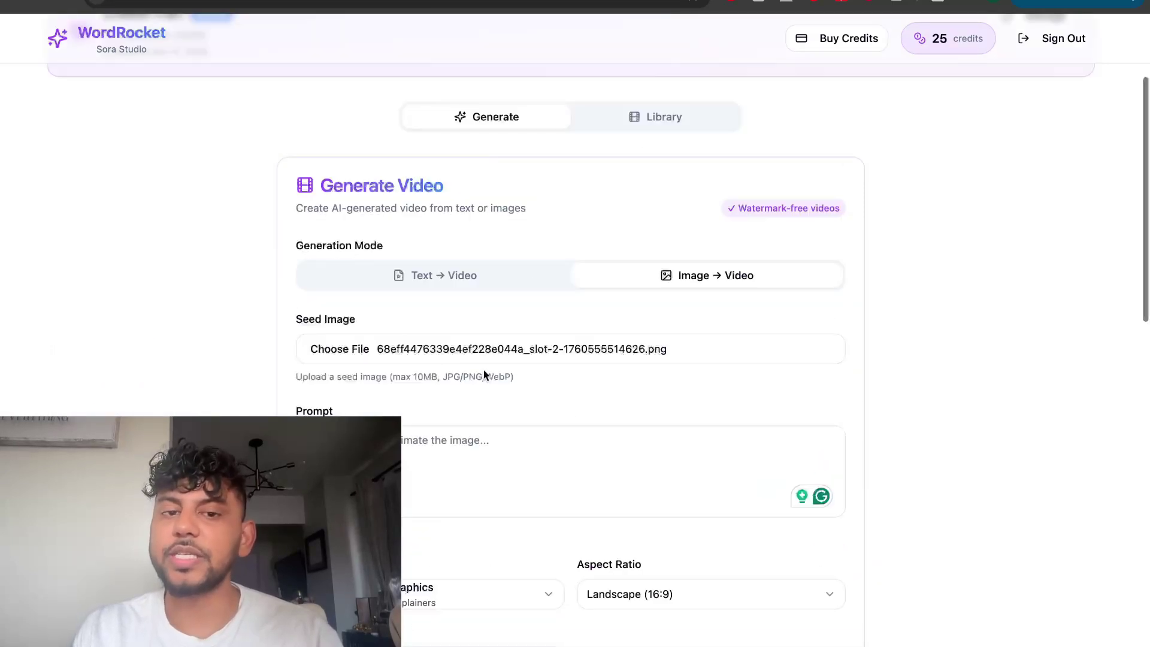
scroll(484, 374, "down", 5)
scroll(484, 374, "down", 1)
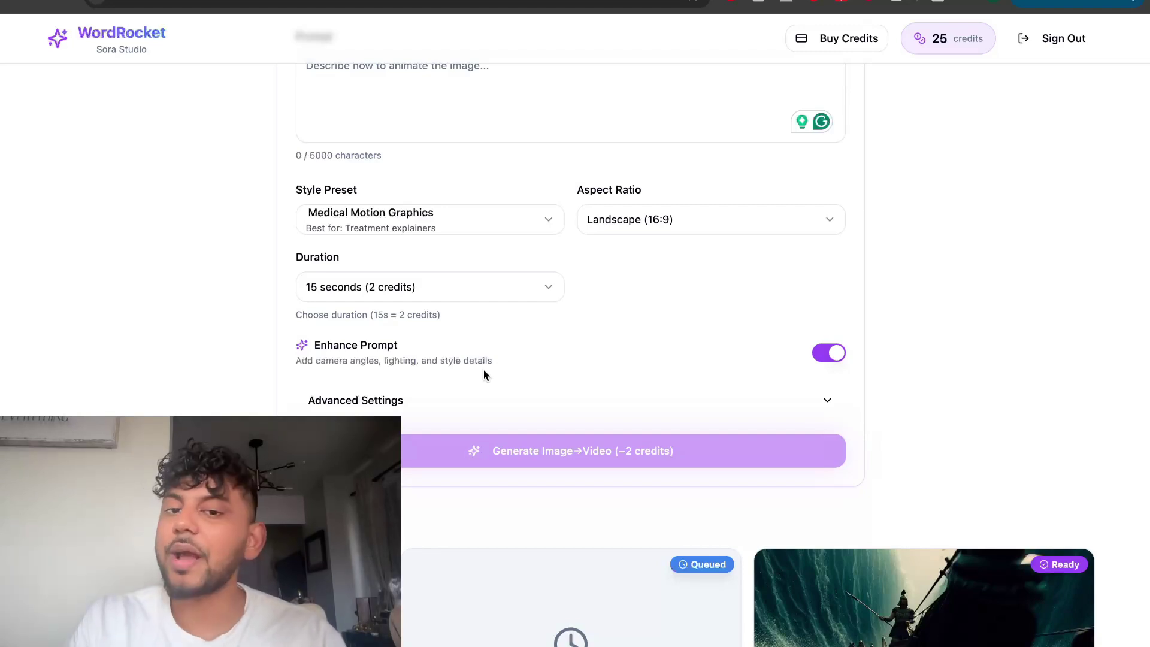
scroll(485, 374, "up", 3)
scroll(483, 369, "up", 4)
scroll(483, 369, "up", 2)
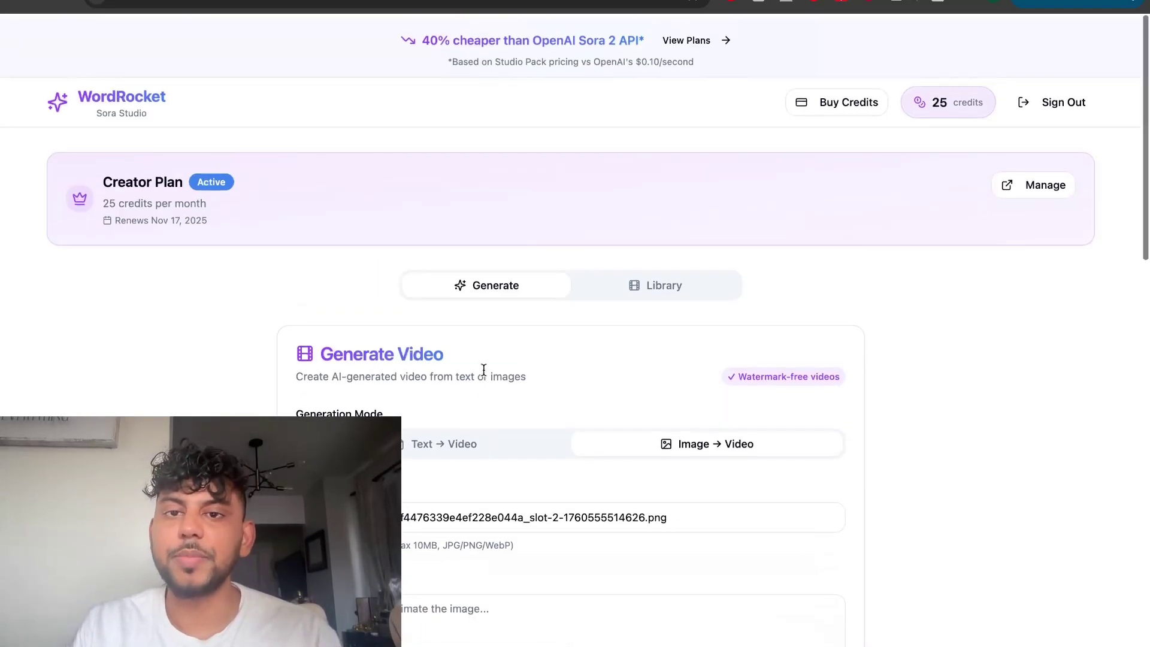
Open Buy Credits and view the $10 Starter Pack and OpenAI Sora 2 price comparison.
left_click(855, 99)
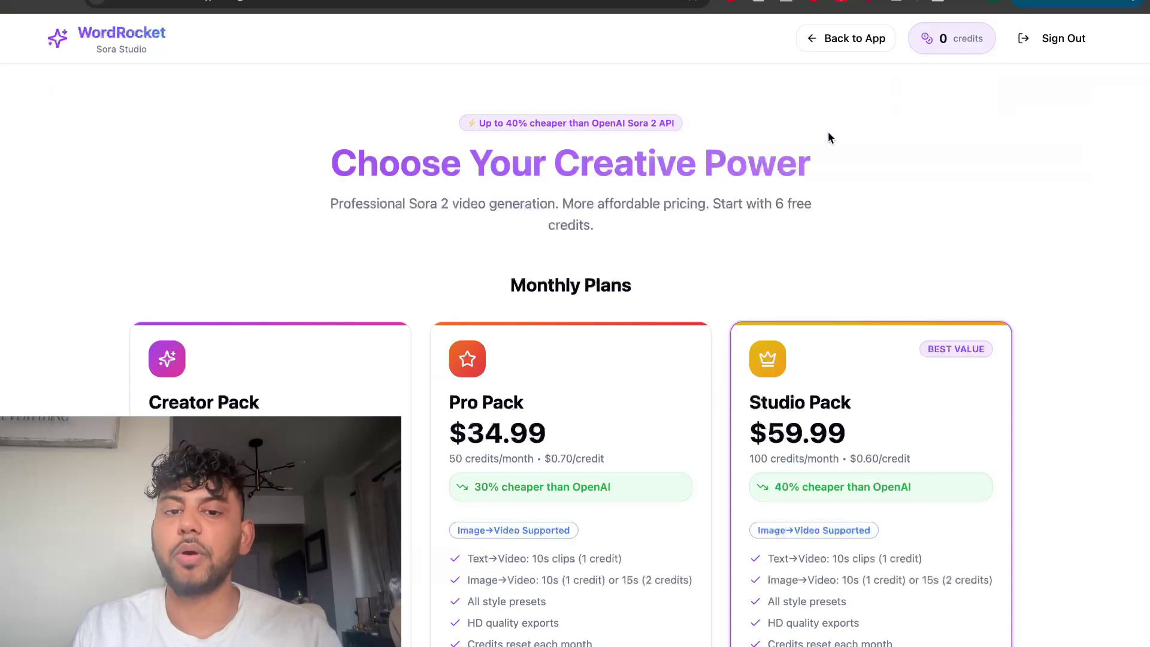
scroll(792, 191, "down", 2)
scroll(819, 218, "down", 3)
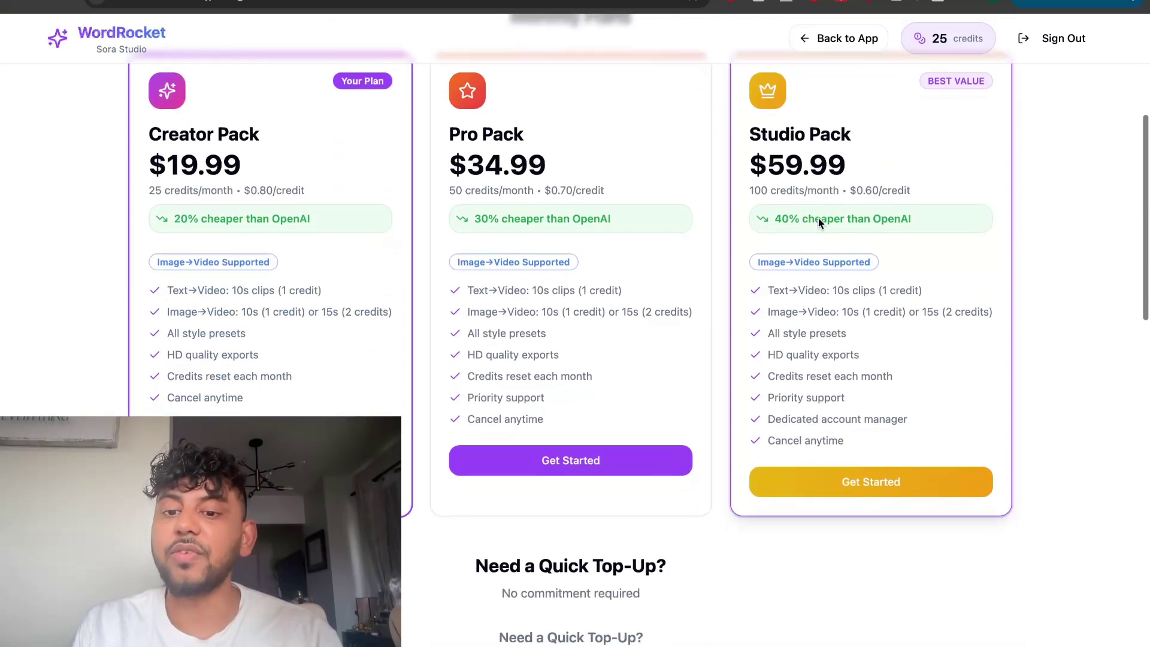
scroll(797, 197, "up", 2)
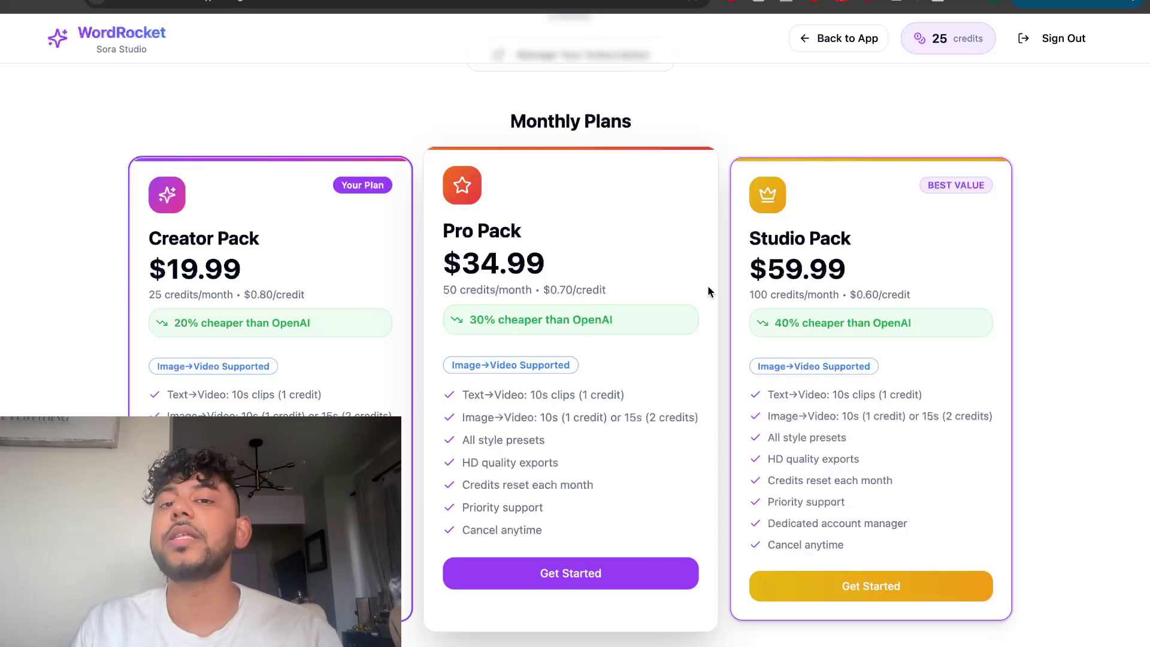
scroll(709, 292, "down", 3)
scroll(708, 292, "down", 2)
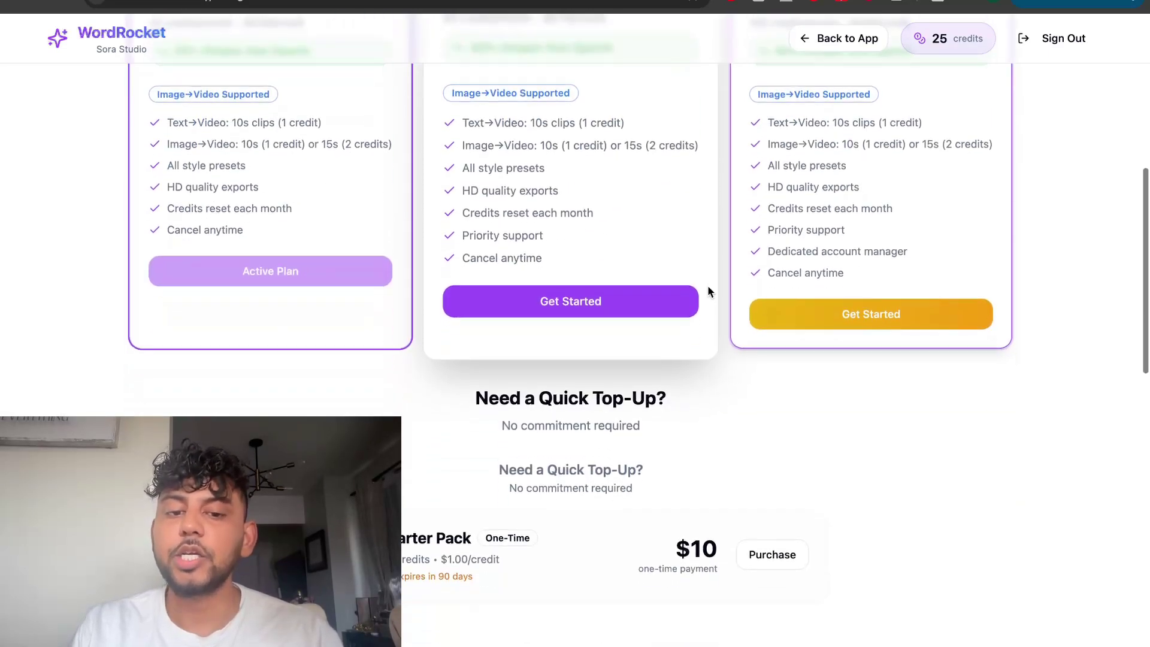
scroll(704, 312, "down", 4)
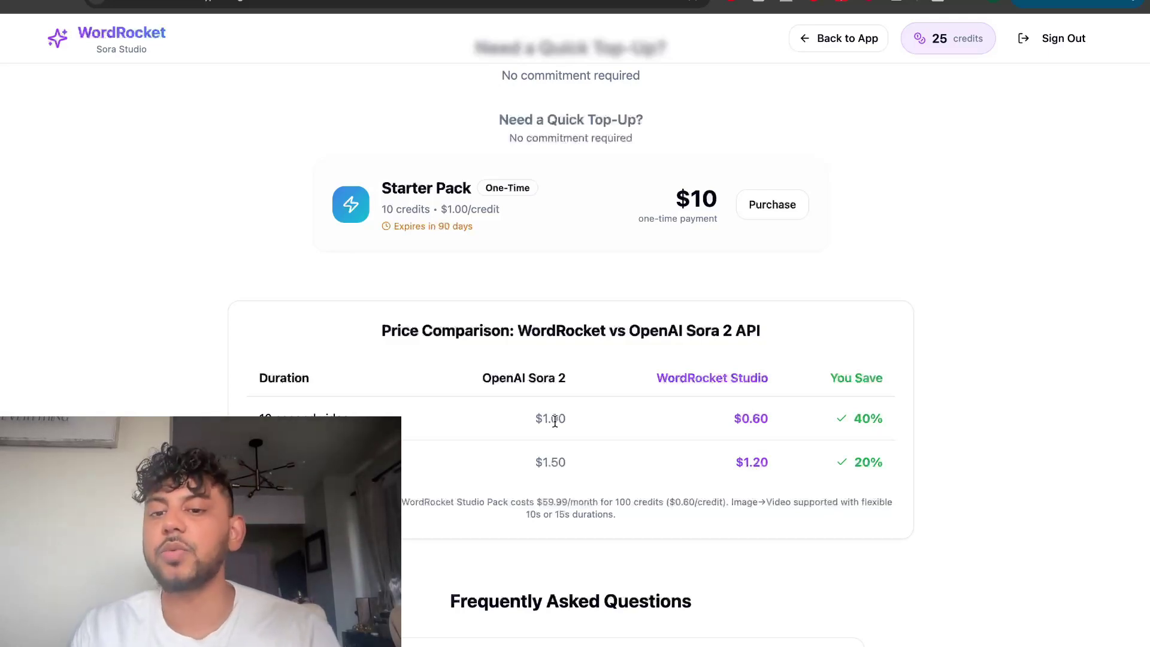
Scroll up and down through the pricing plans once more, ending at the top.
scroll(555, 422, "up", 1)
scroll(693, 437, "up", 1)
scroll(671, 455, "up", 7)
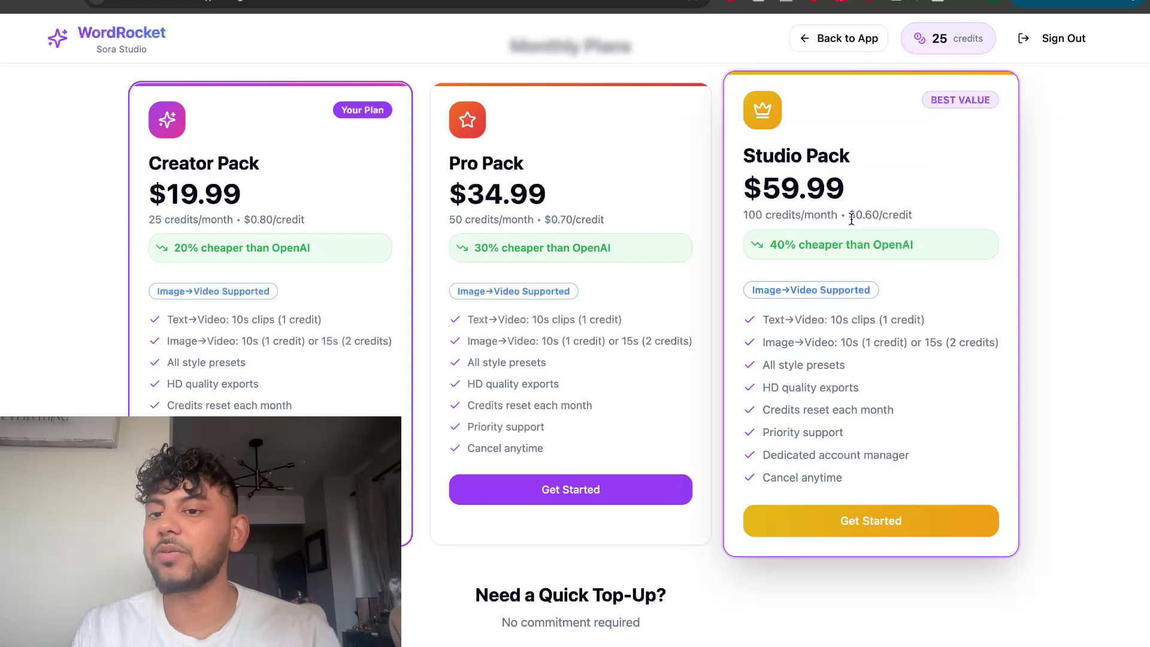
scroll(1089, 172, "down", 1)
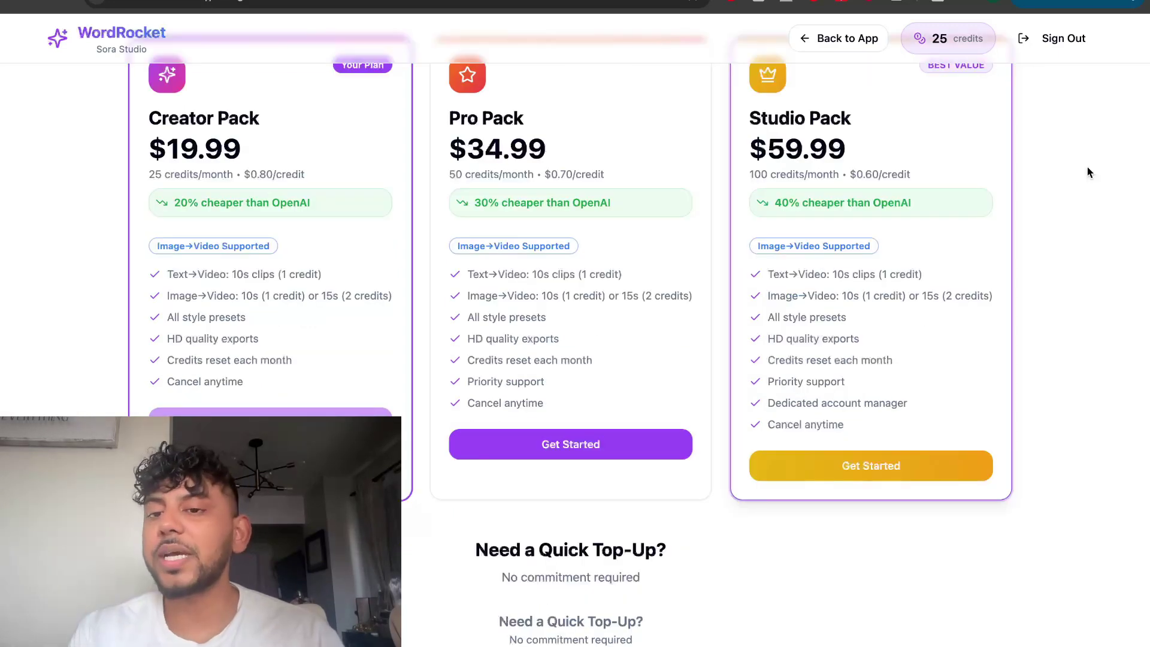
scroll(945, 267, "down", 5)
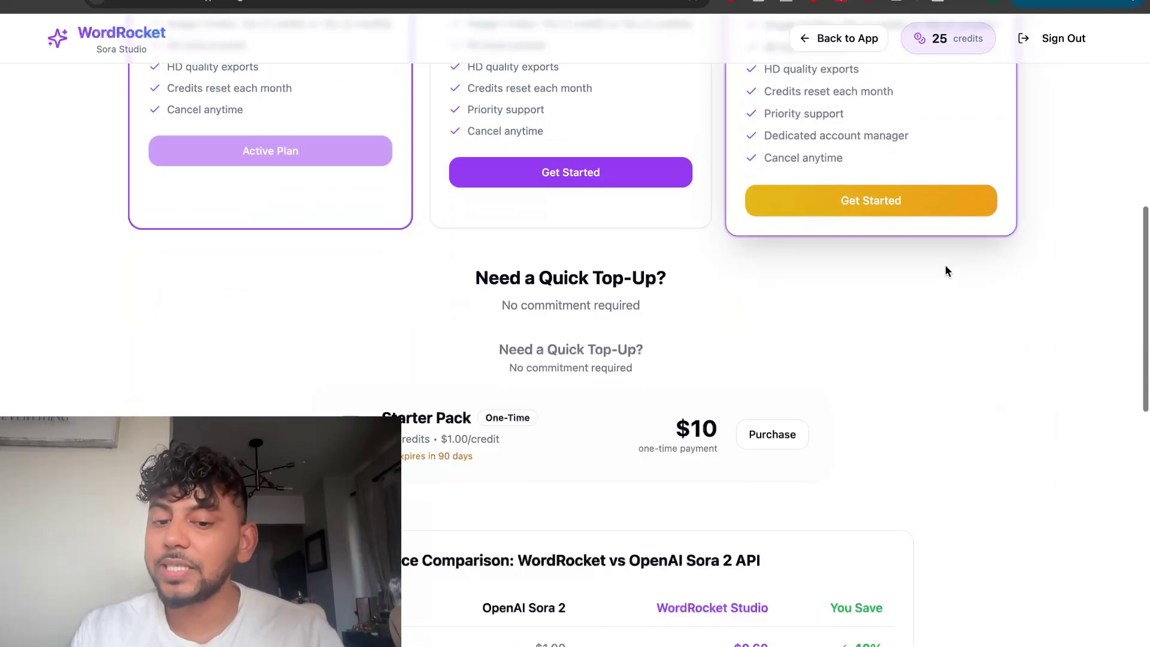
scroll(946, 271, "up", 3)
scroll(945, 271, "up", 2)
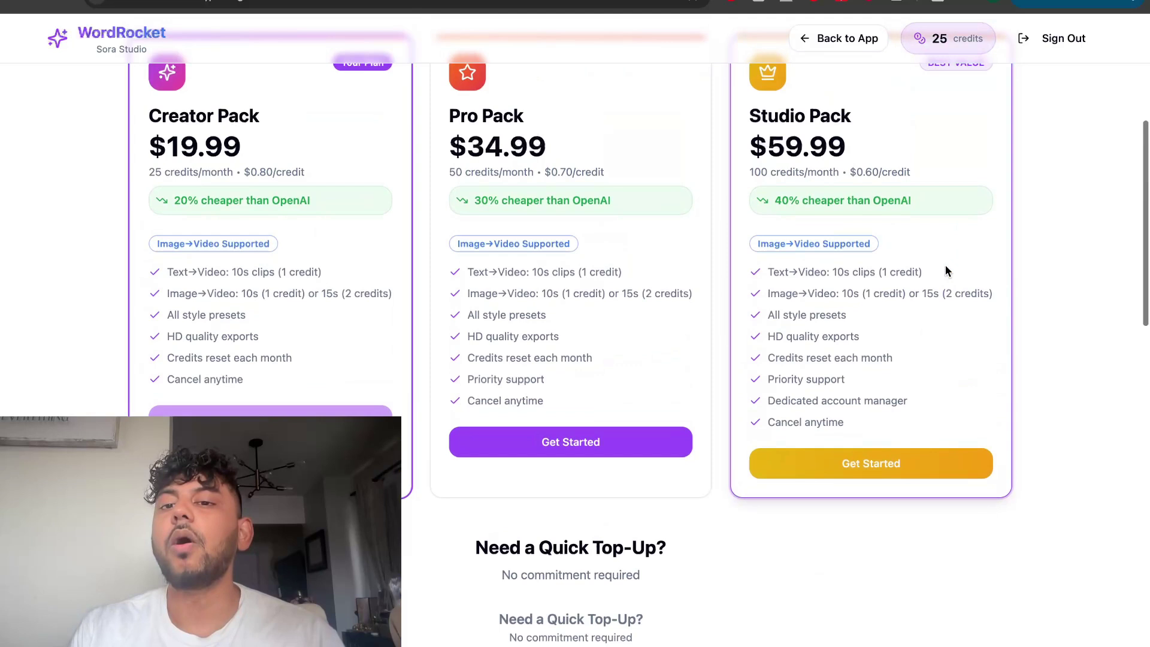
scroll(946, 271, "up", 3)
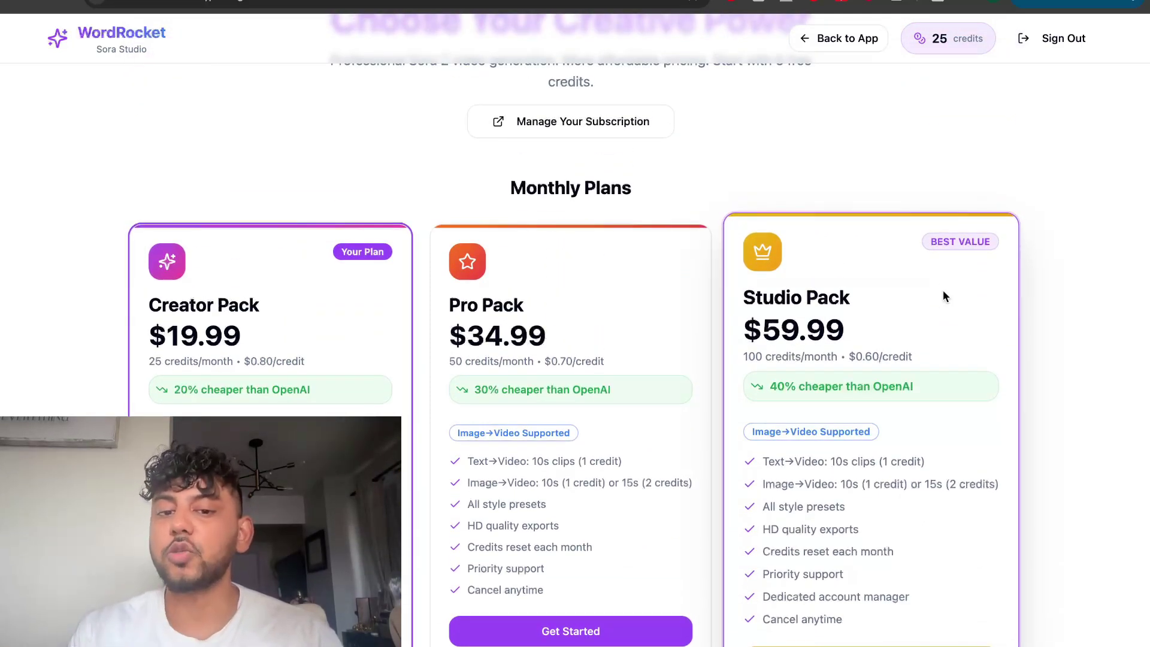
scroll(943, 290, "down", 1)
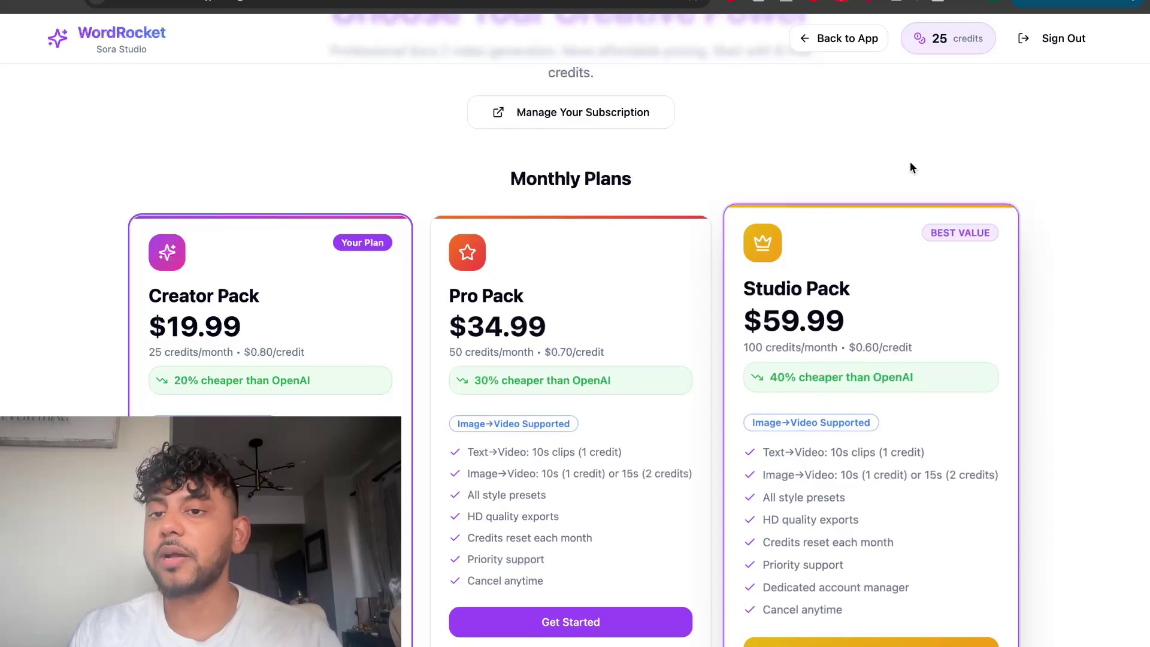
scroll(894, 151, "down", 1)
scroll(894, 152, "down", 2)
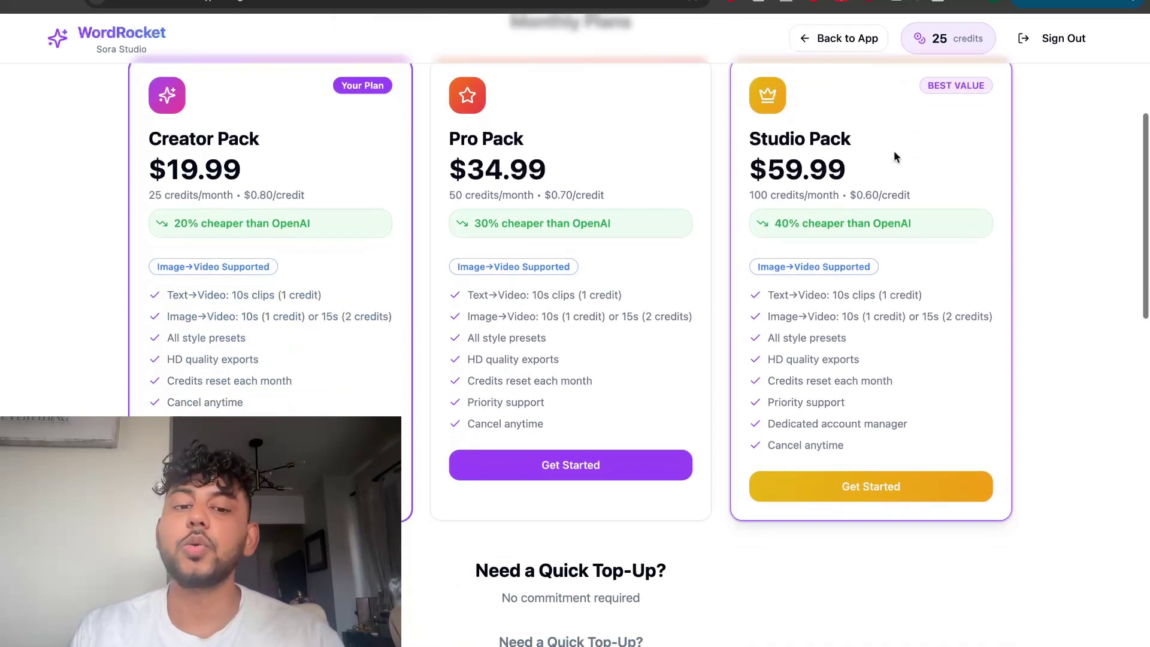
scroll(893, 167, "down", 7)
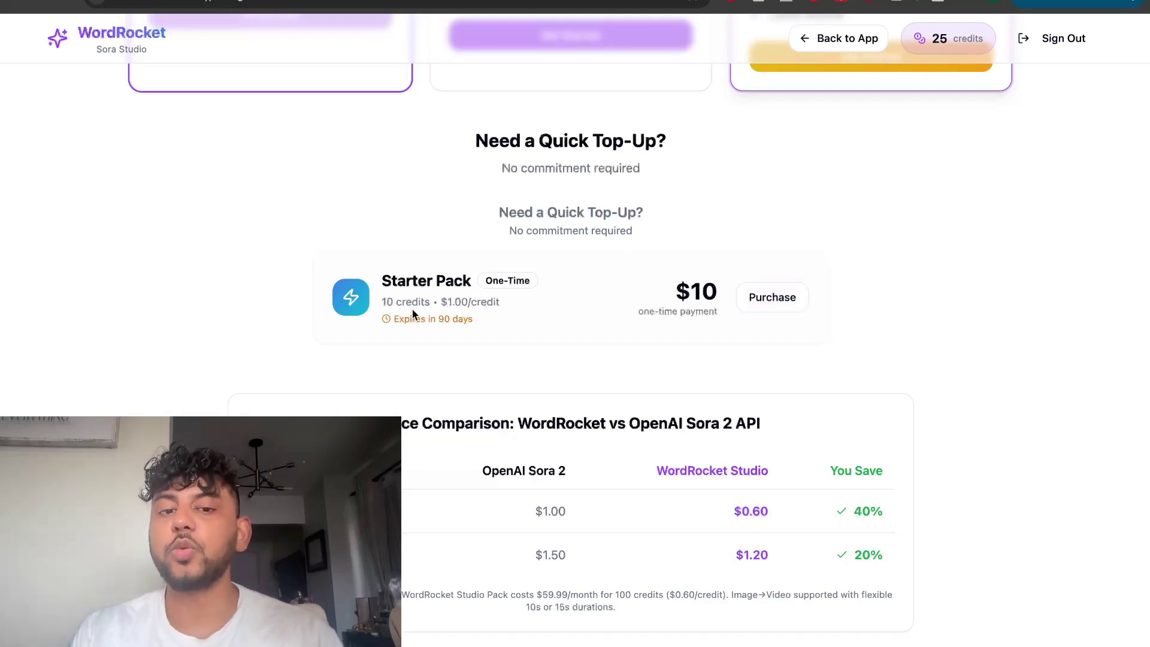
scroll(412, 312, "up", 1)
scroll(413, 312, "up", 2)
scroll(412, 311, "up", 1)
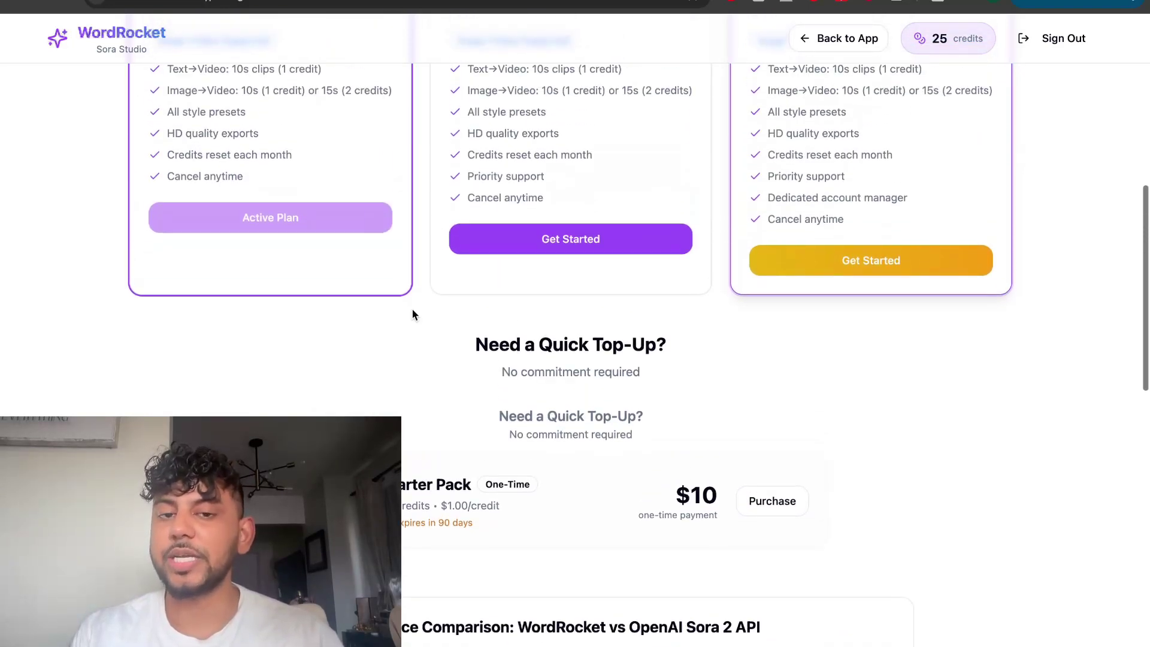
scroll(414, 257, "up", 10)
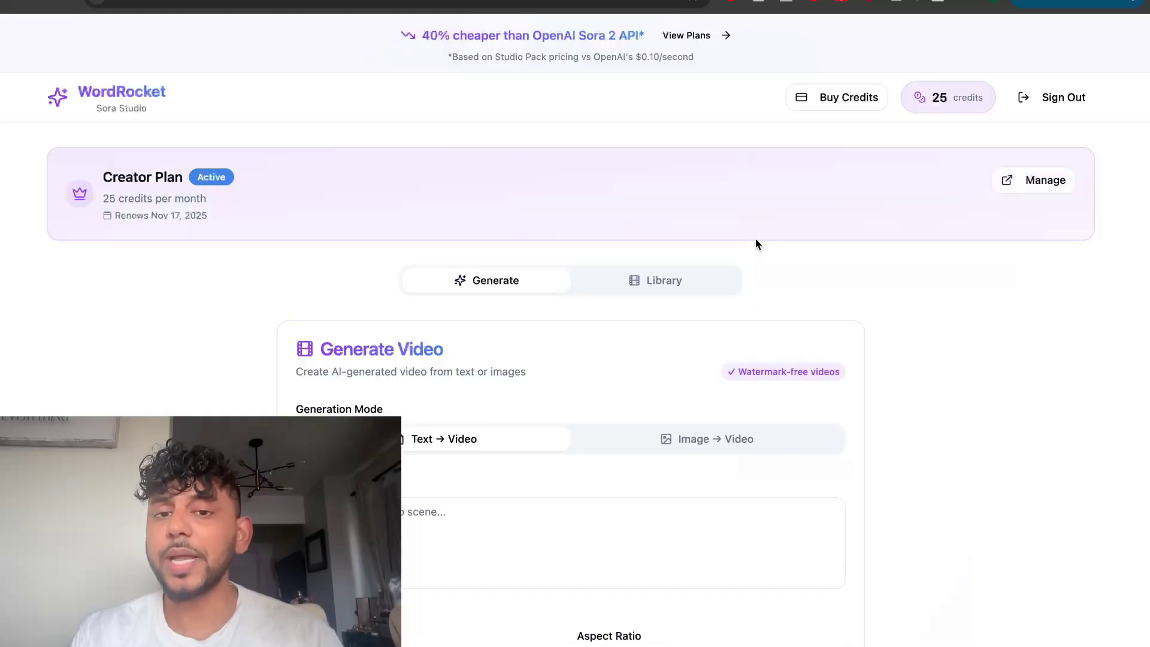
Scroll to Recent Jobs to confirm the laptop unboxing clip shows Ready.
scroll(771, 285, "down", 1)
scroll(772, 286, "down", 2)
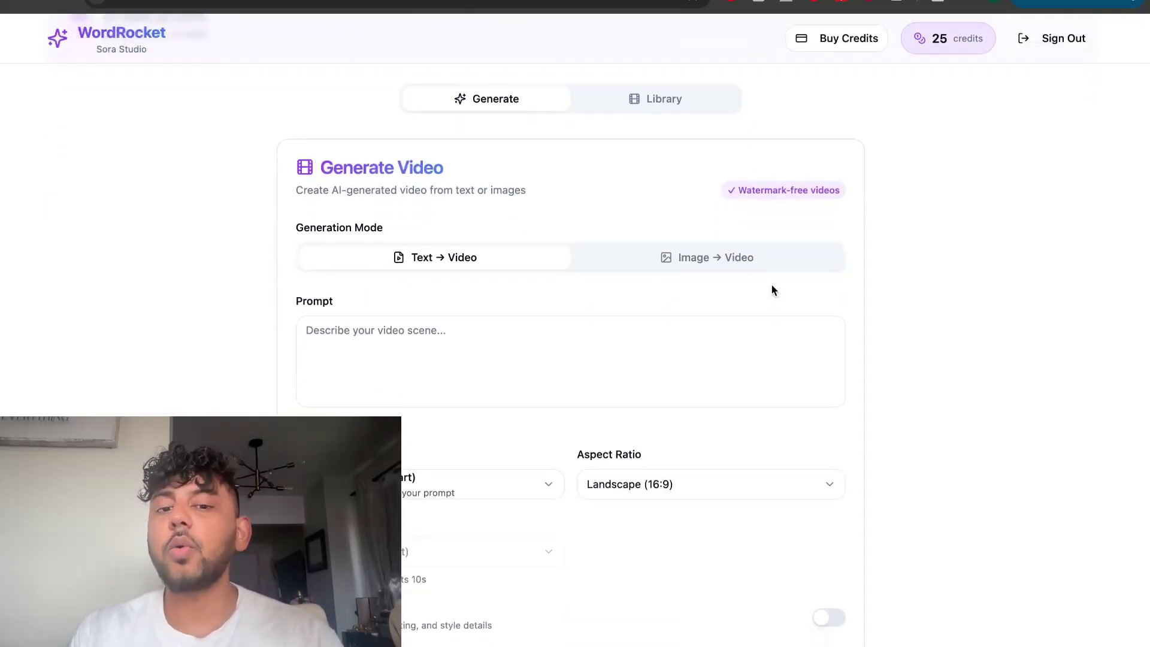
scroll(772, 285, "down", 6)
scroll(772, 285, "down", 4)
scroll(772, 285, "up", 4)
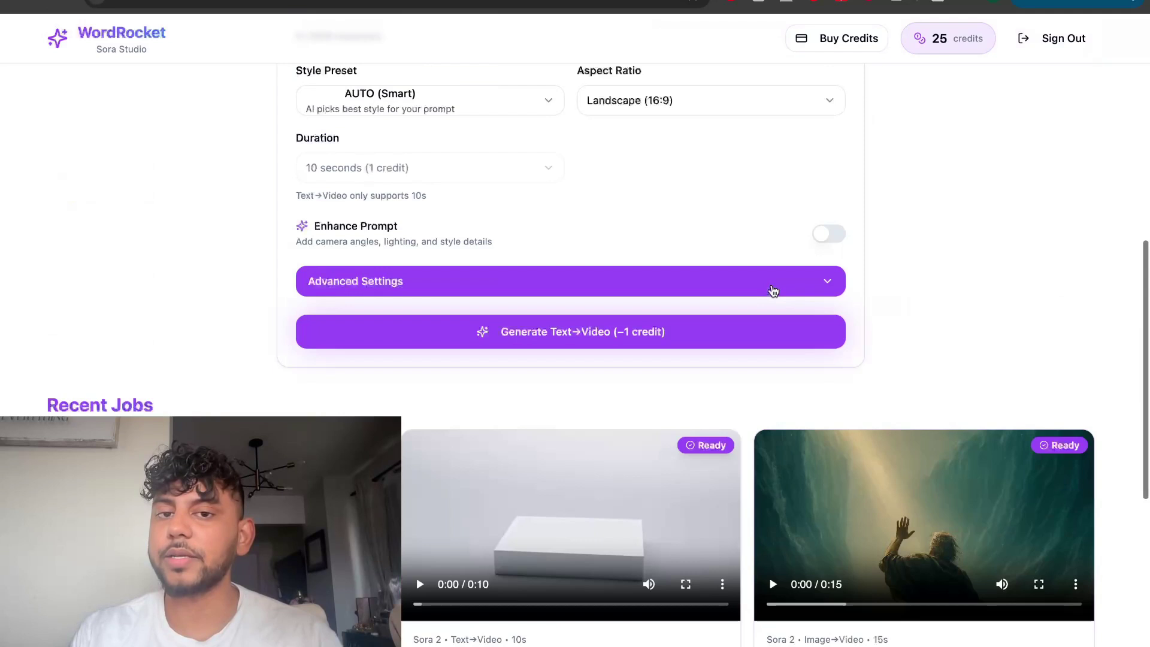
scroll(509, 539, "down", 1)
scroll(509, 539, "down", 1)
scroll(544, 393, "up", 4)
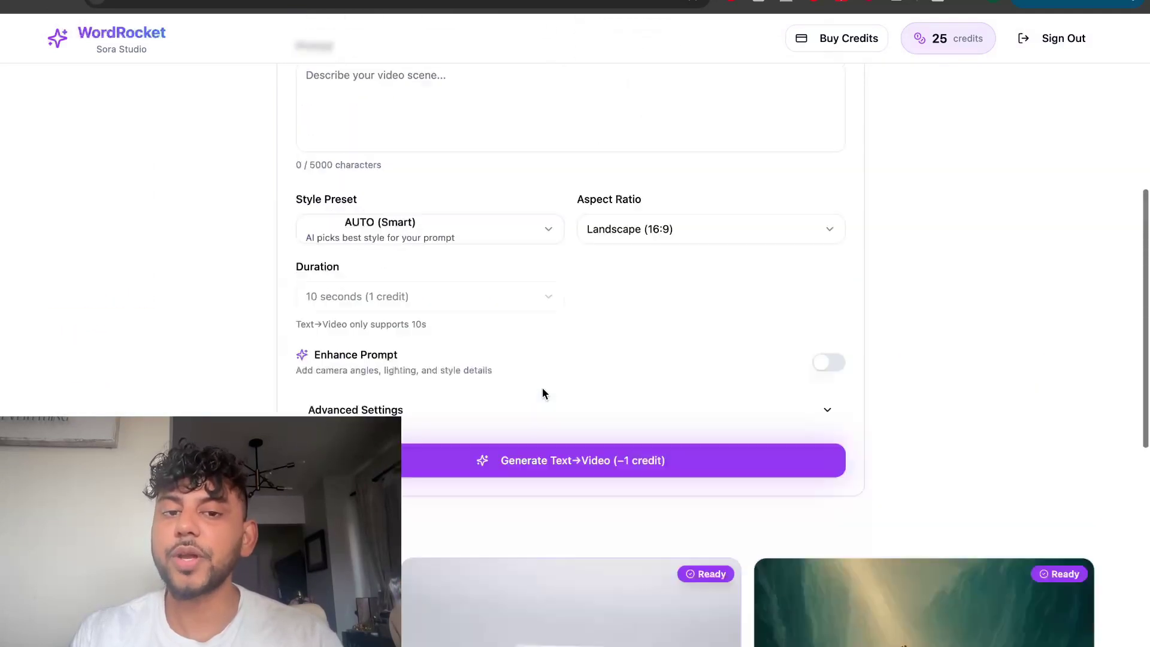
scroll(544, 393, "up", 5)
scroll(544, 393, "up", 1)
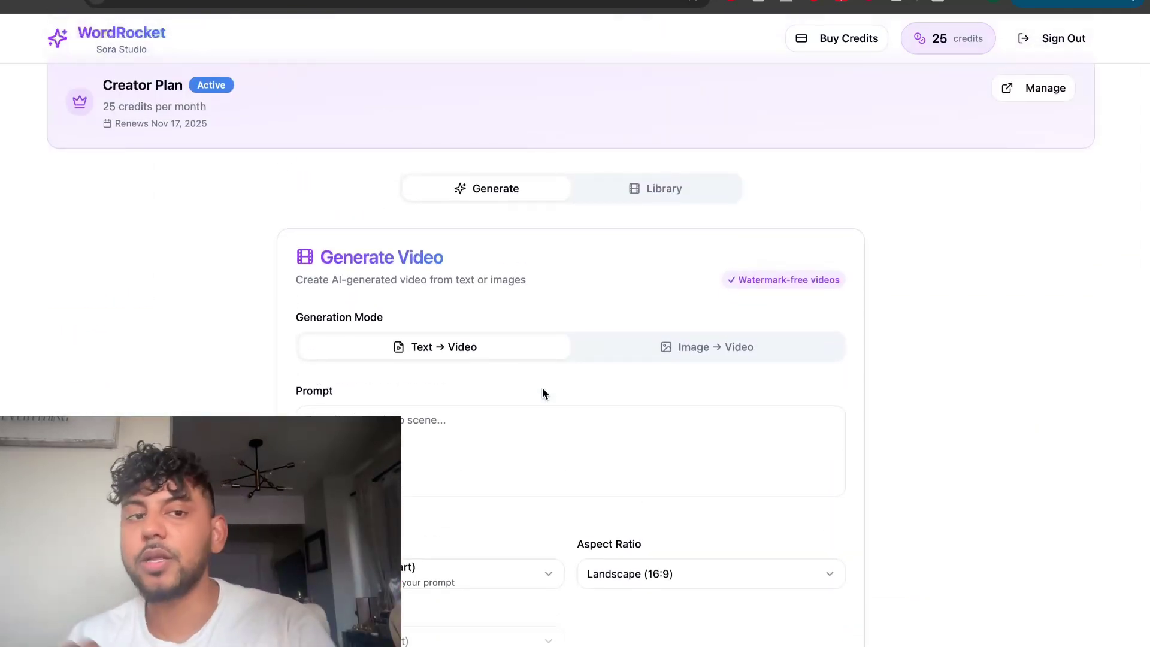
scroll(544, 393, "down", 15)
scroll(544, 393, "up", 2)
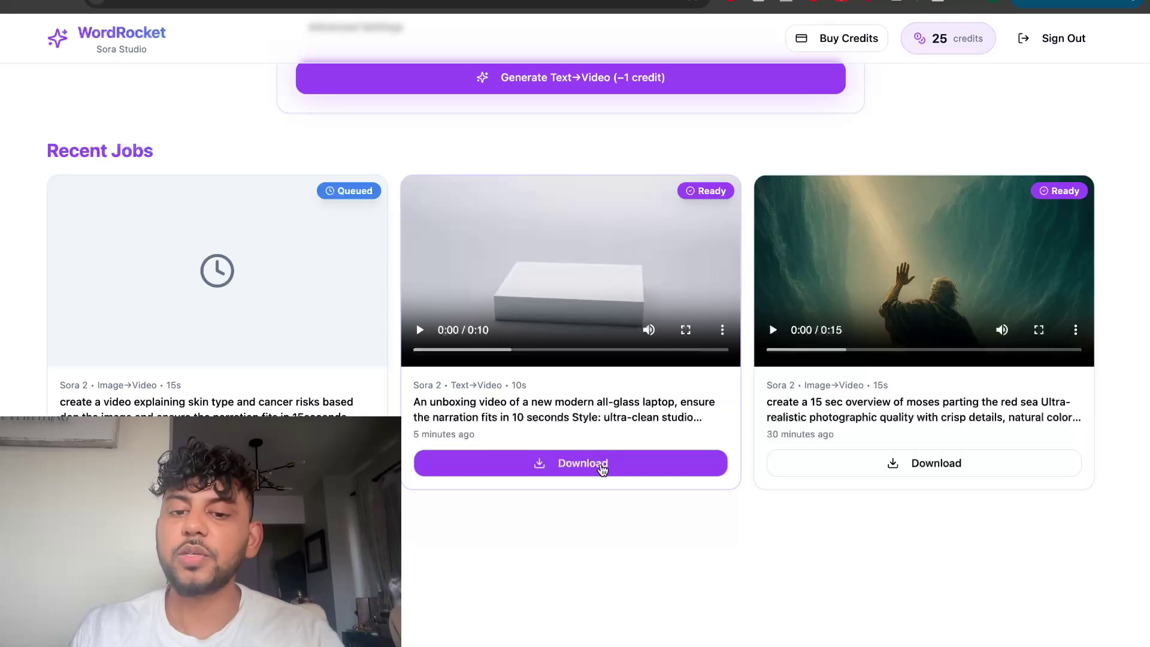
Download the laptop unboxing video, open it and play it with volume raised.
left_click(603, 470)
left_click(827, 59)
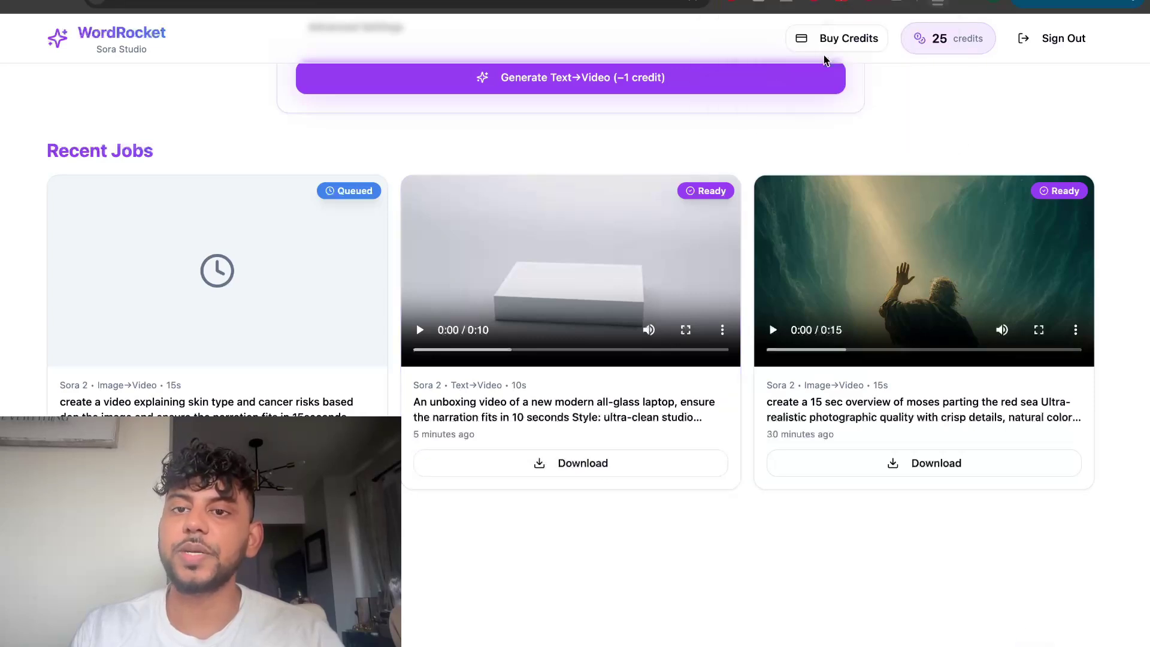
key("space")
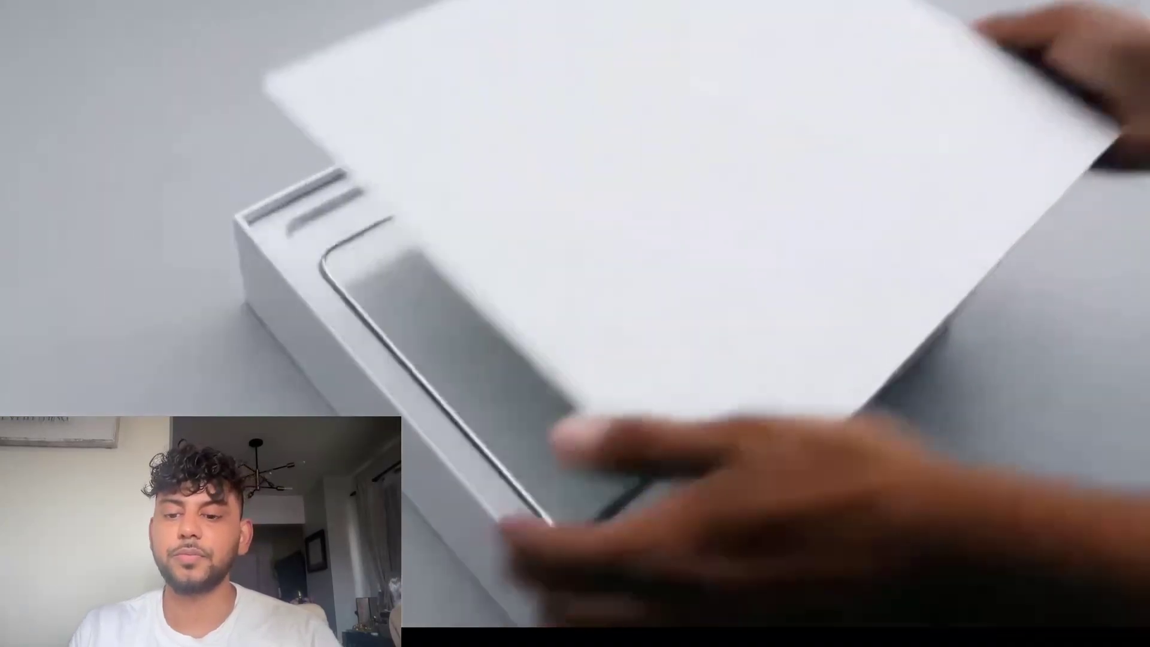
key("XF86AudioRaiseVolume")
key("XF86AudioRaiseVolume")
key("XF86AudioRaiseVolume")
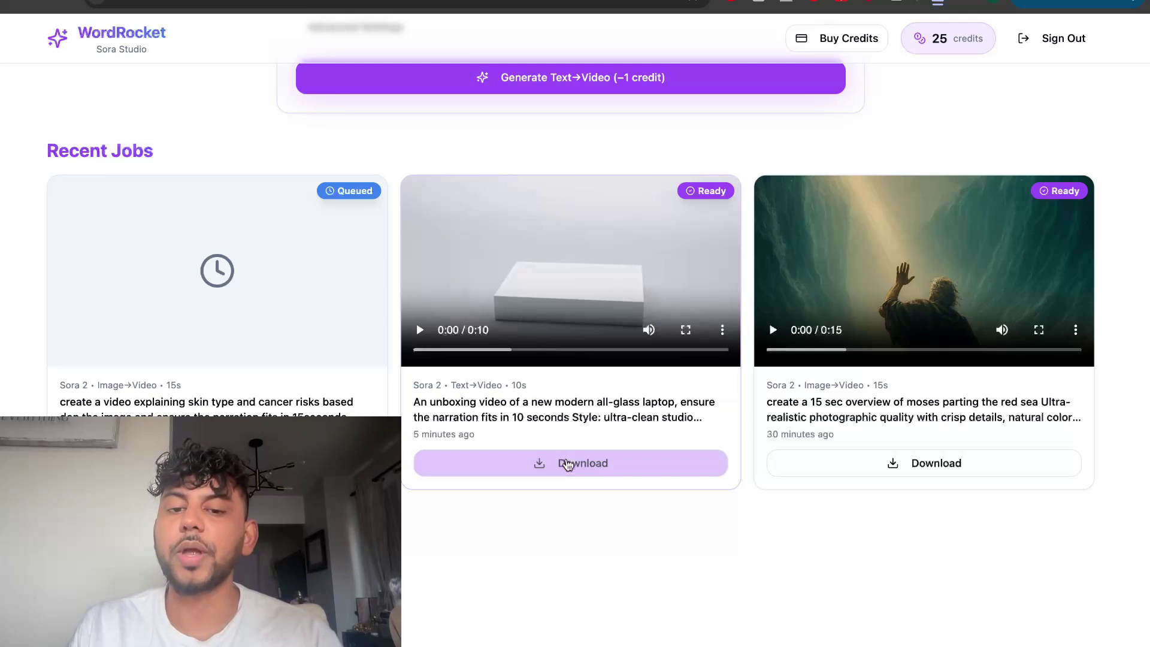
Watch the laptop clip full screen, then load the Prodigal Son poster PNG as seed image.
left_click(686, 331)
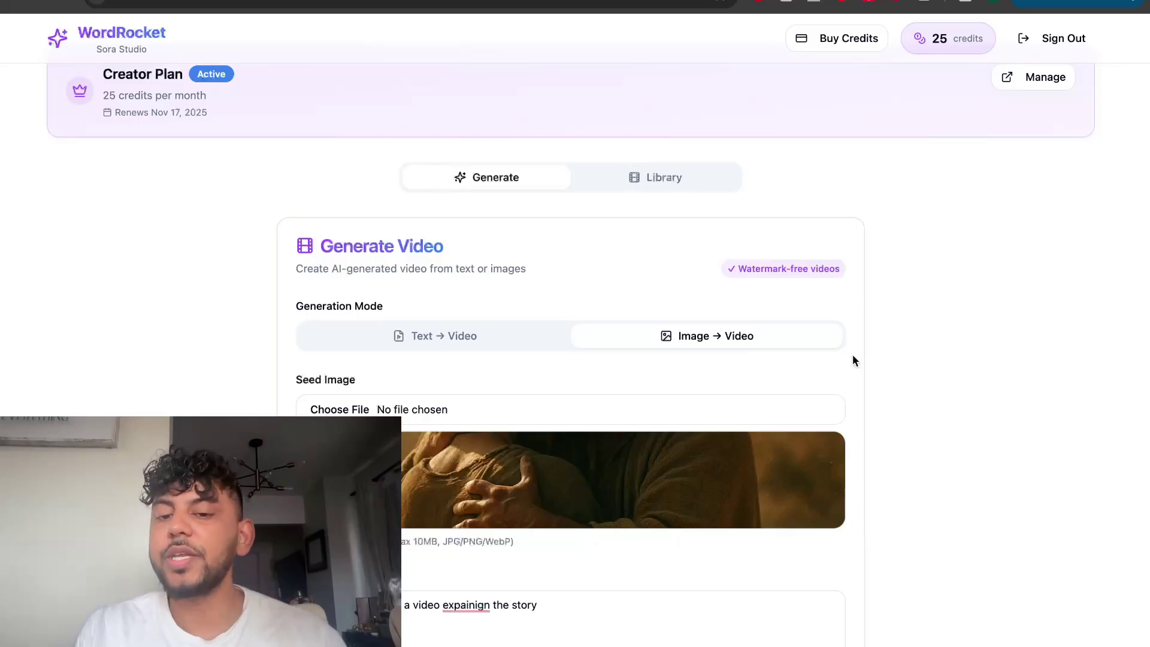
scroll(811, 363, "down", 1)
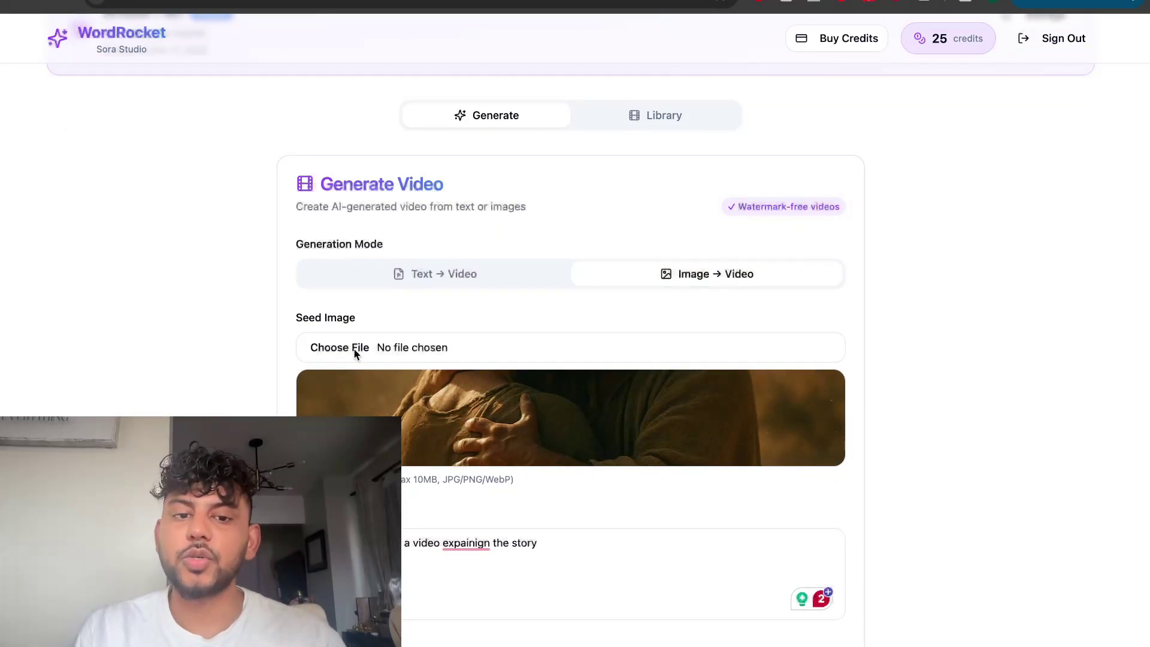
left_click(355, 351)
left_click(519, 346)
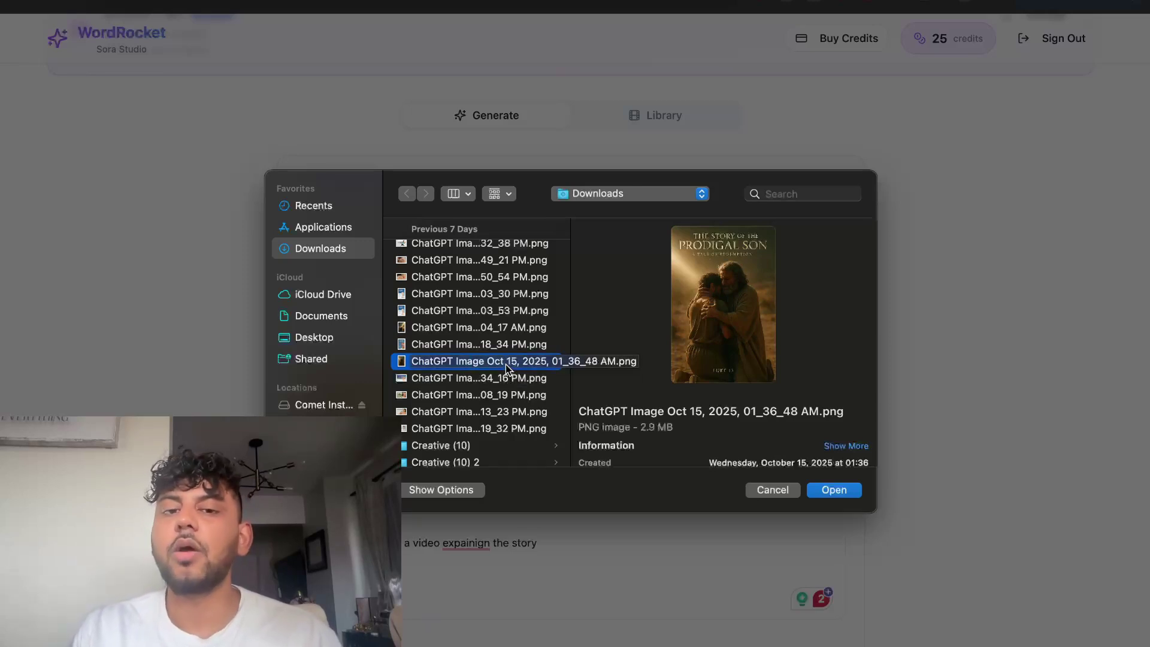
left_click(824, 490)
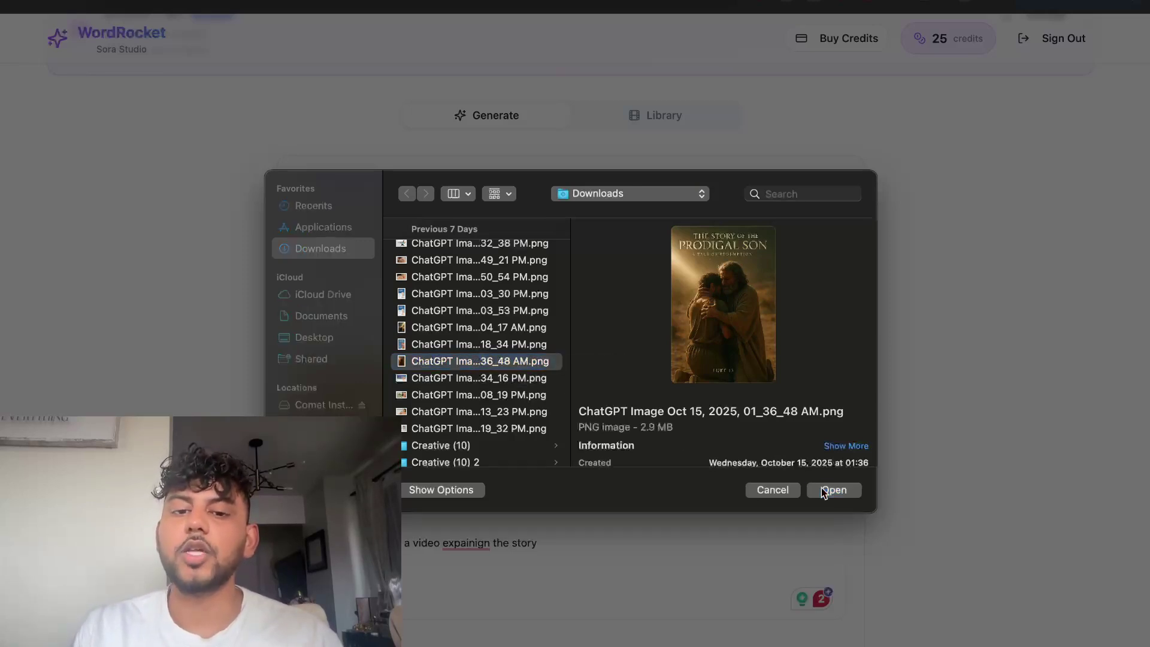
Correct the prompt's misspelling to 'explaining' using Grammarly's suggestion.
scroll(595, 441, "down", 2)
left_click(576, 448)
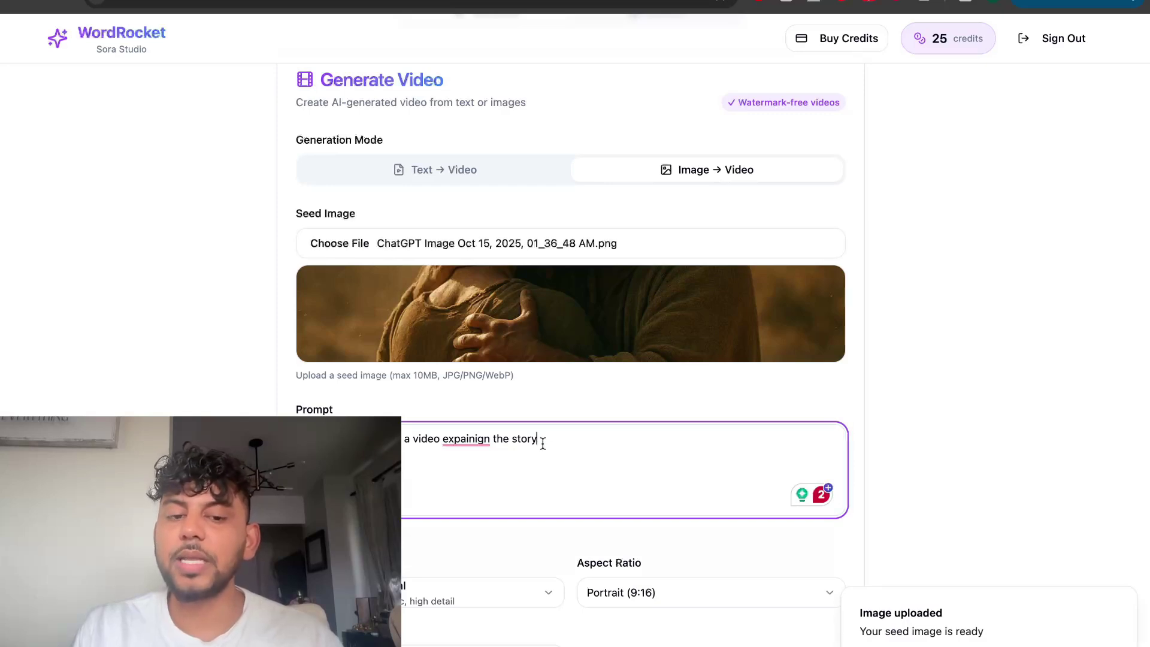
scroll(543, 443, "down", 1)
scroll(537, 444, "down", 1)
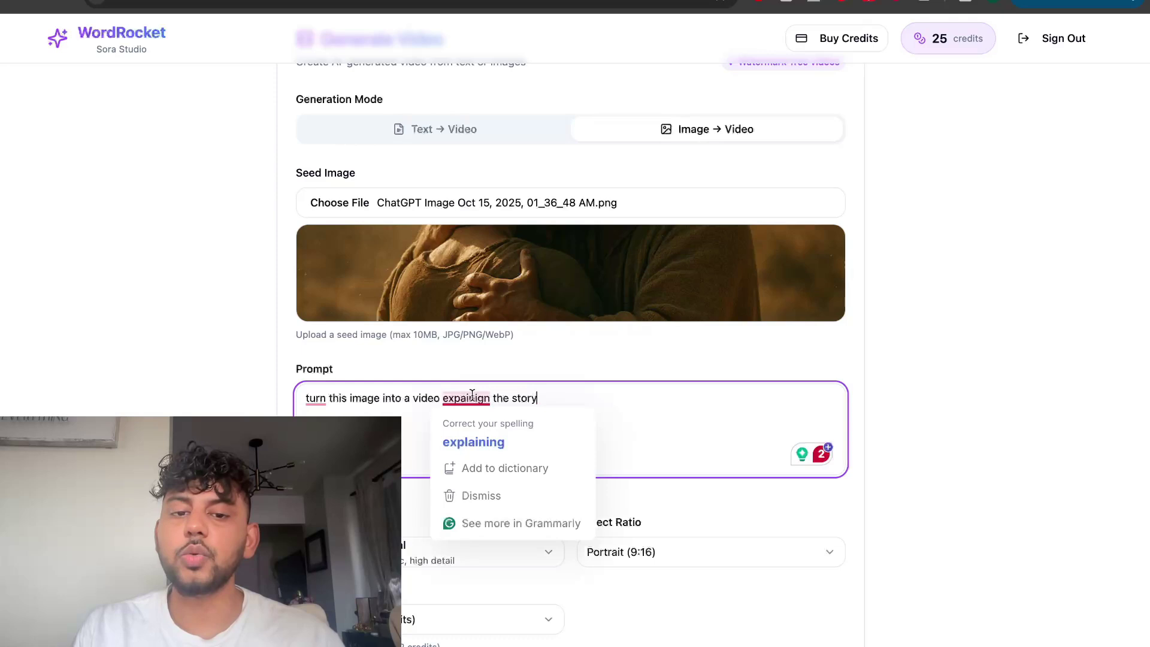
left_click(473, 442)
Generate the Image→Video clip, queuing the Prodigal Son story job for 2 credits.
scroll(492, 454, "down", 5)
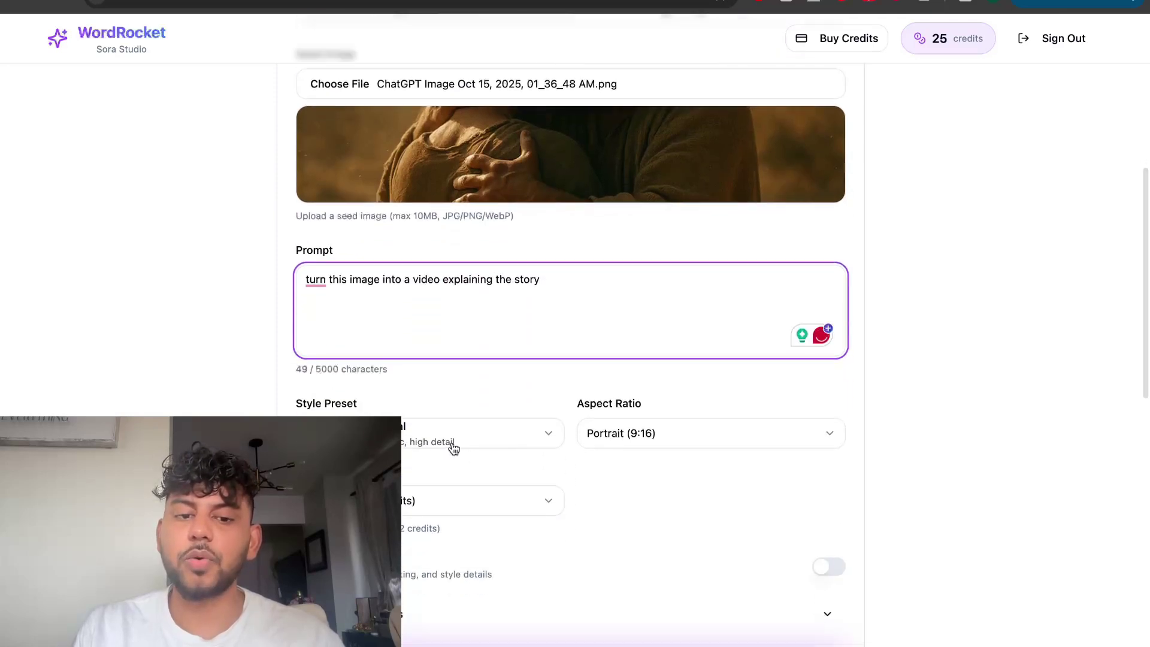
scroll(612, 449, "down", 2)
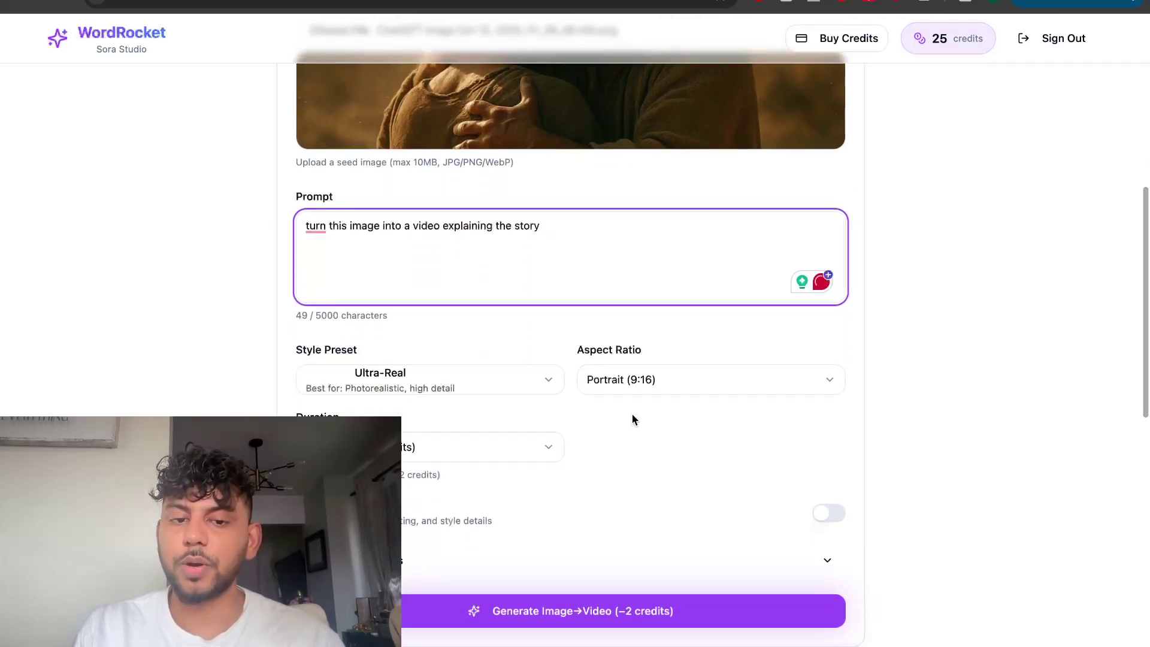
scroll(670, 425, "down", 1)
scroll(670, 426, "down", 3)
left_click(602, 468)
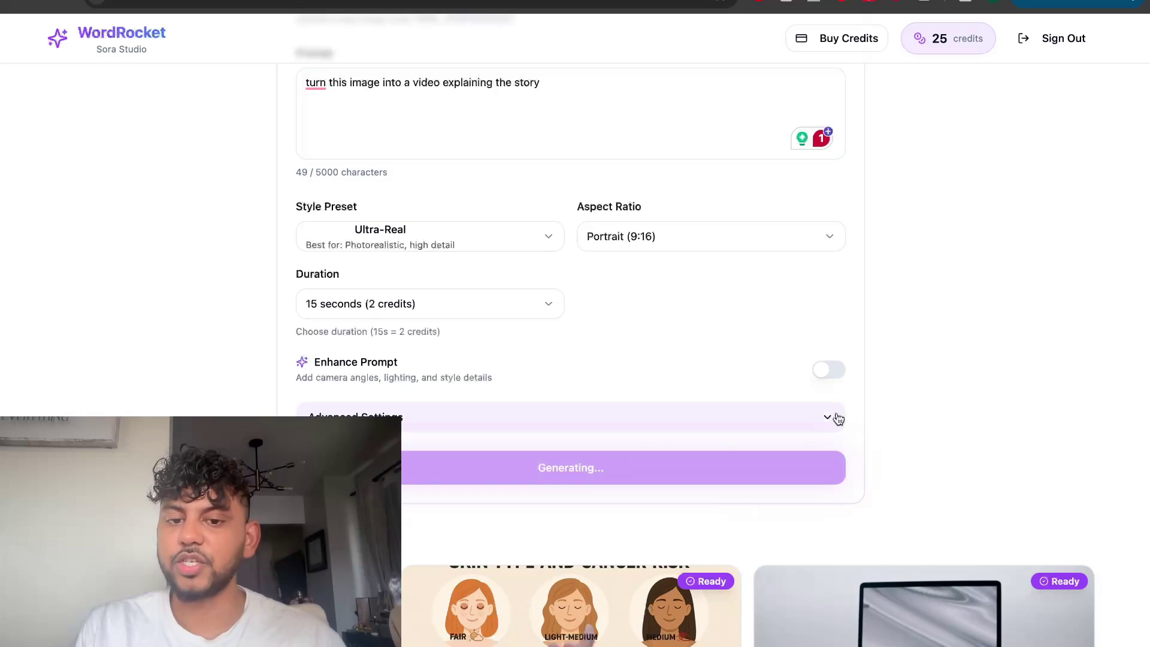
scroll(838, 420, "down", 3)
scroll(659, 389, "down", 6)
scroll(512, 368, "up", 1)
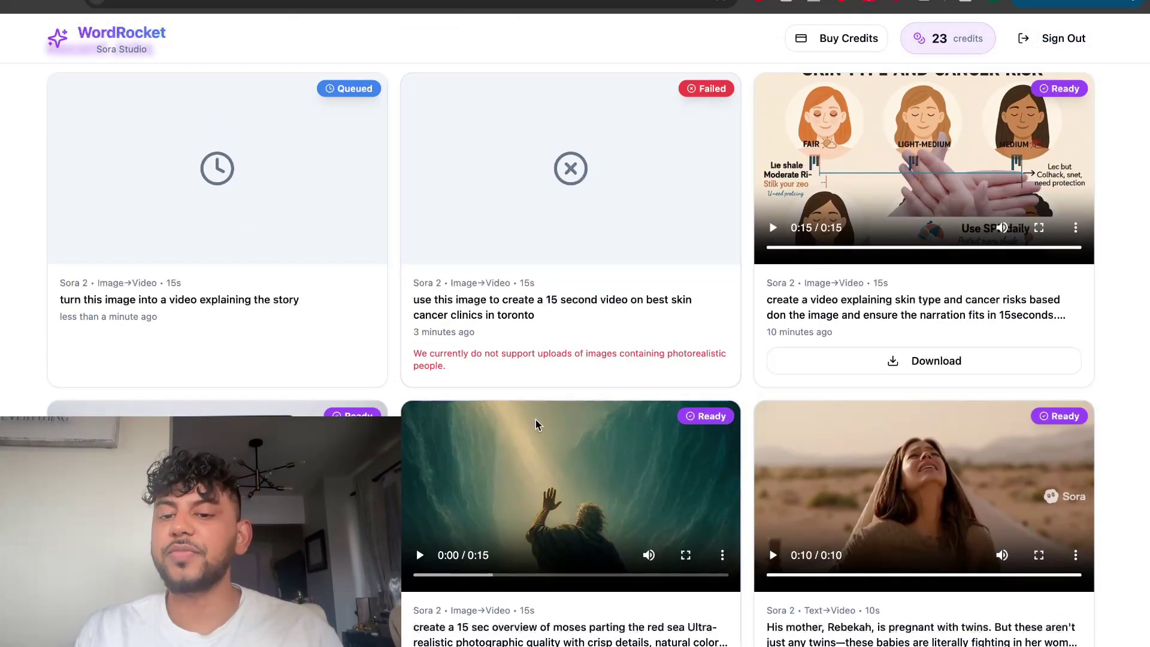
scroll(536, 424, "down", 3)
Watch the Moses clip, then the Rebekah twins clip, full screen from Recent Jobs.
left_click(686, 485)
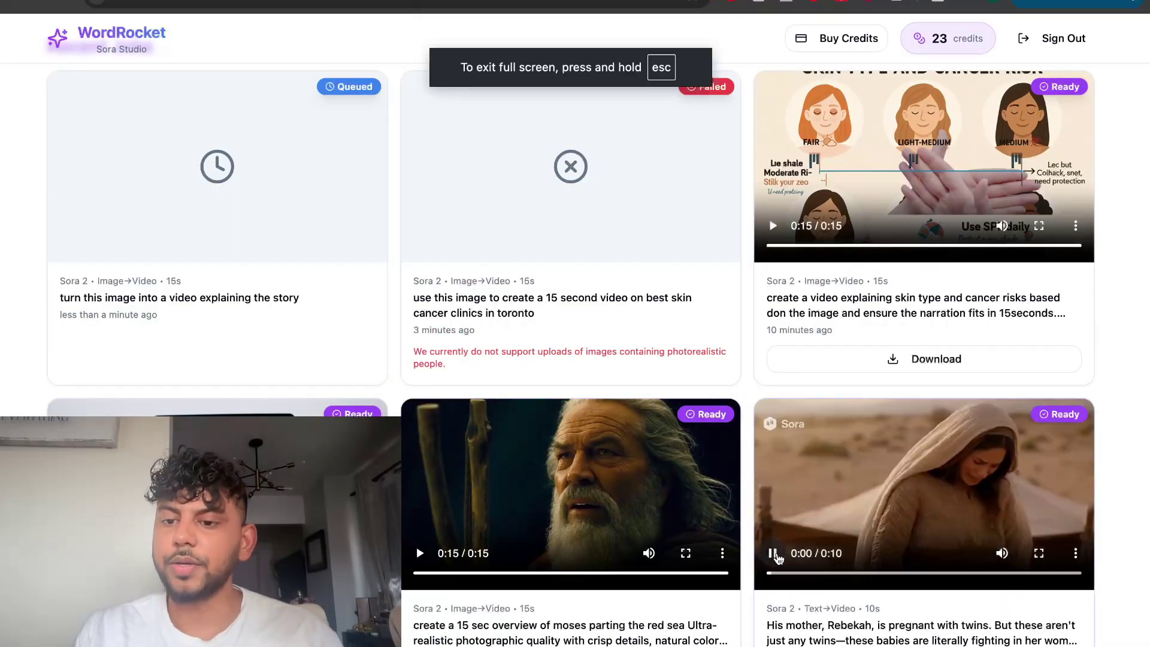
left_click(1036, 553)
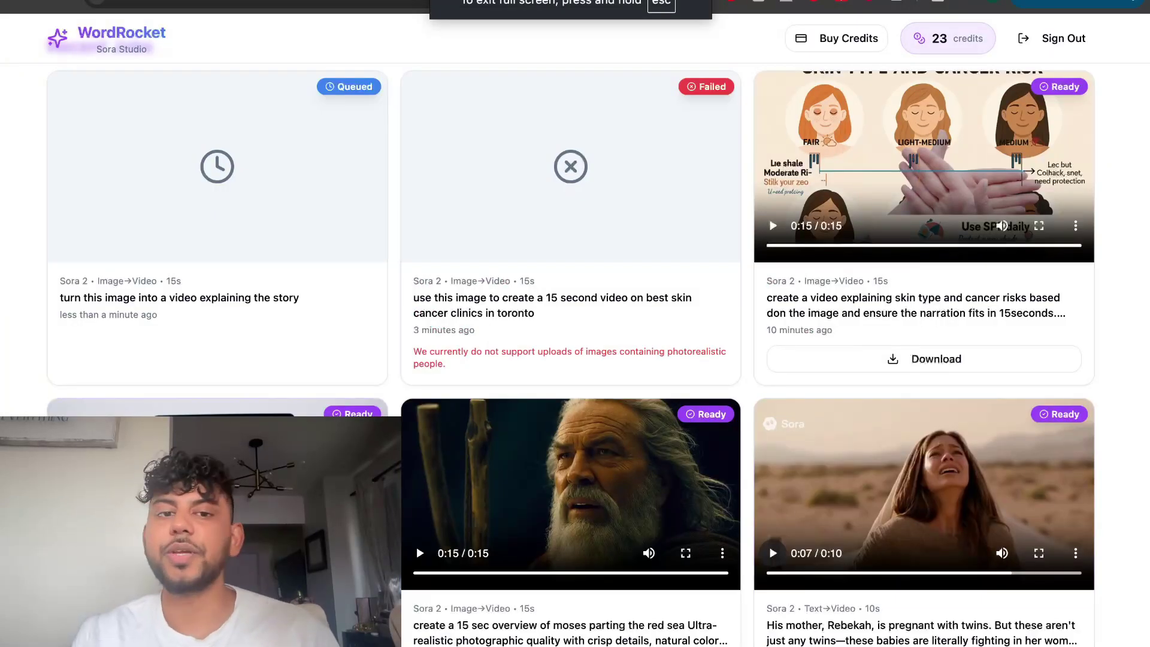
scroll(575, 360, "up", 5)
scroll(463, 453, "down", 5)
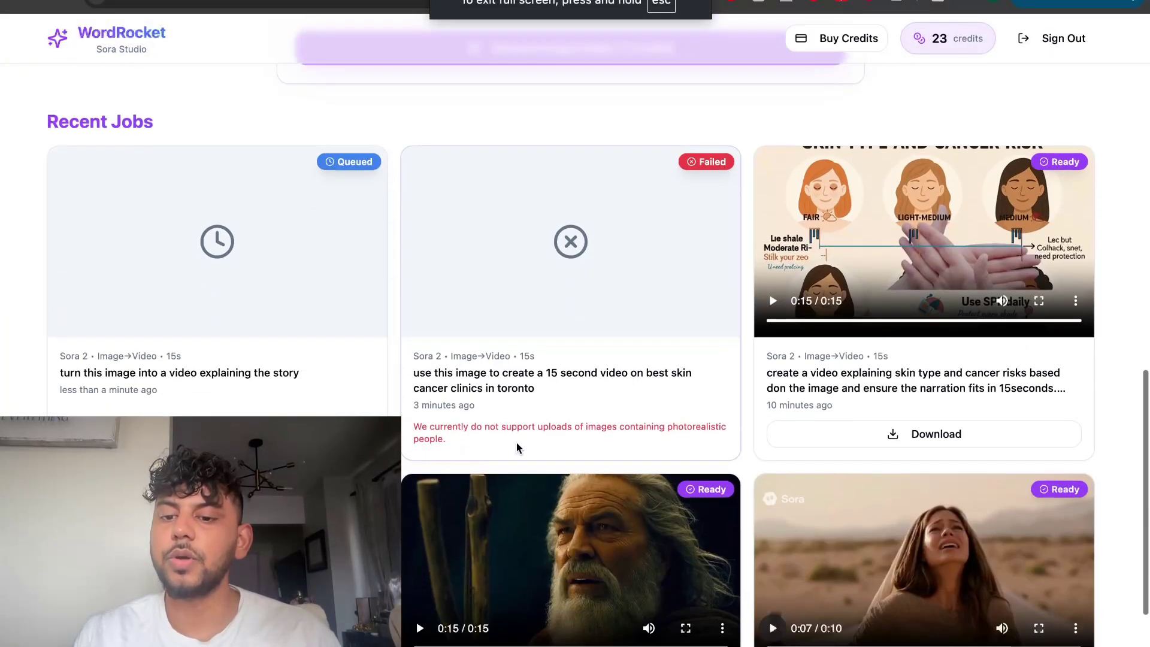
Watch the Ready Prodigal Son story clip full screen, to 0:09 of 0:15.
scroll(859, 514, "down", 3)
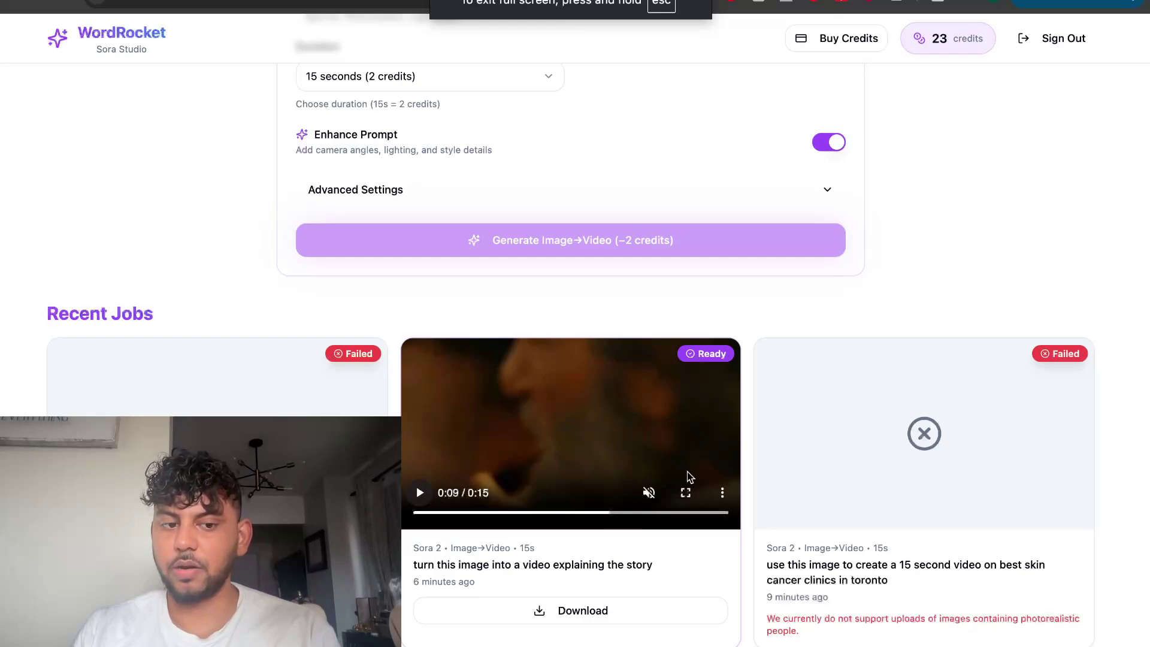
scroll(688, 476, "down", 3)
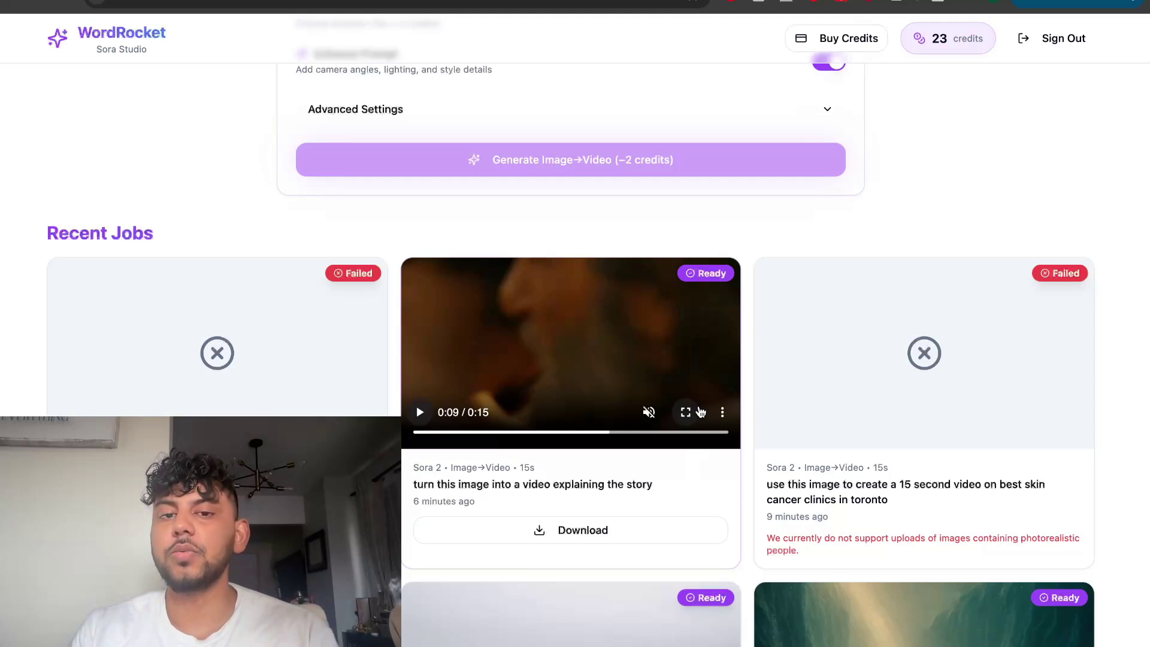
Select Text → Video under Generation Mode, leaving the scene prompt empty.
scroll(701, 412, "up", 3)
scroll(701, 412, "up", 4)
scroll(701, 413, "down", 5)
scroll(702, 412, "down", 1)
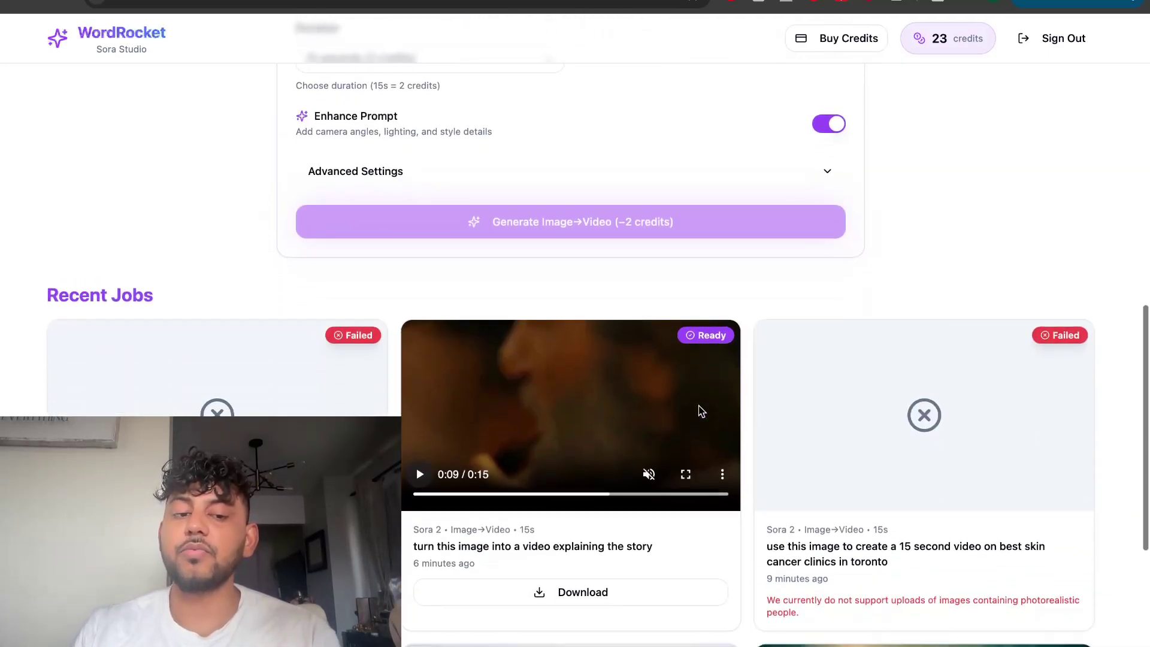
scroll(701, 412, "up", 8)
scroll(701, 413, "up", 1)
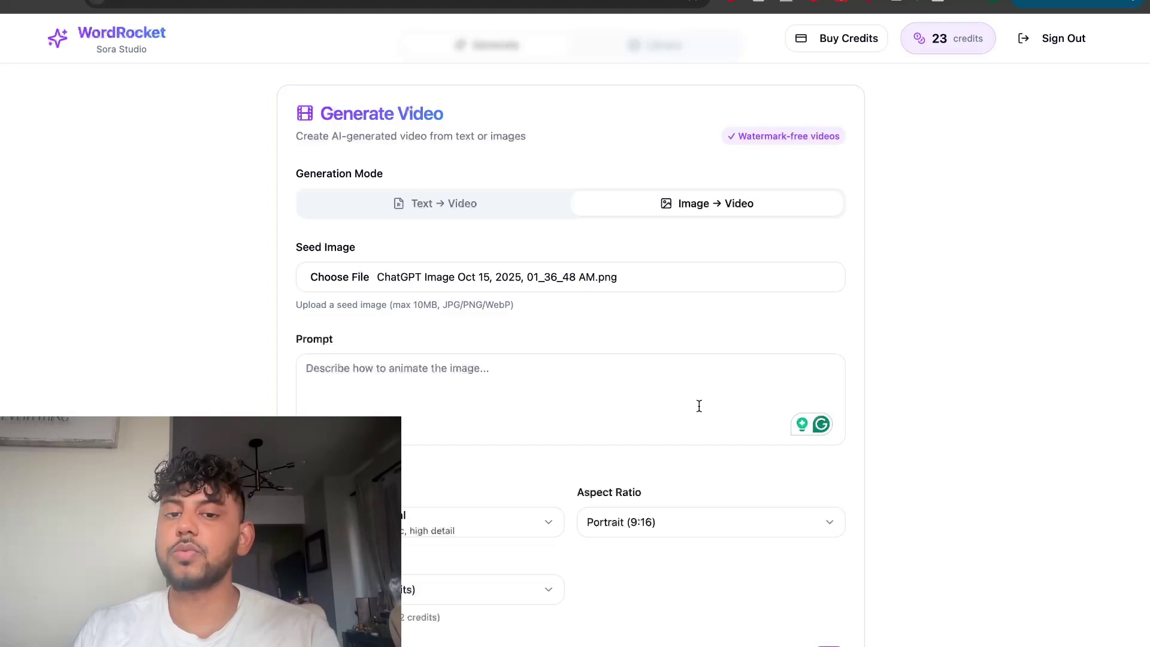
left_click(462, 207)
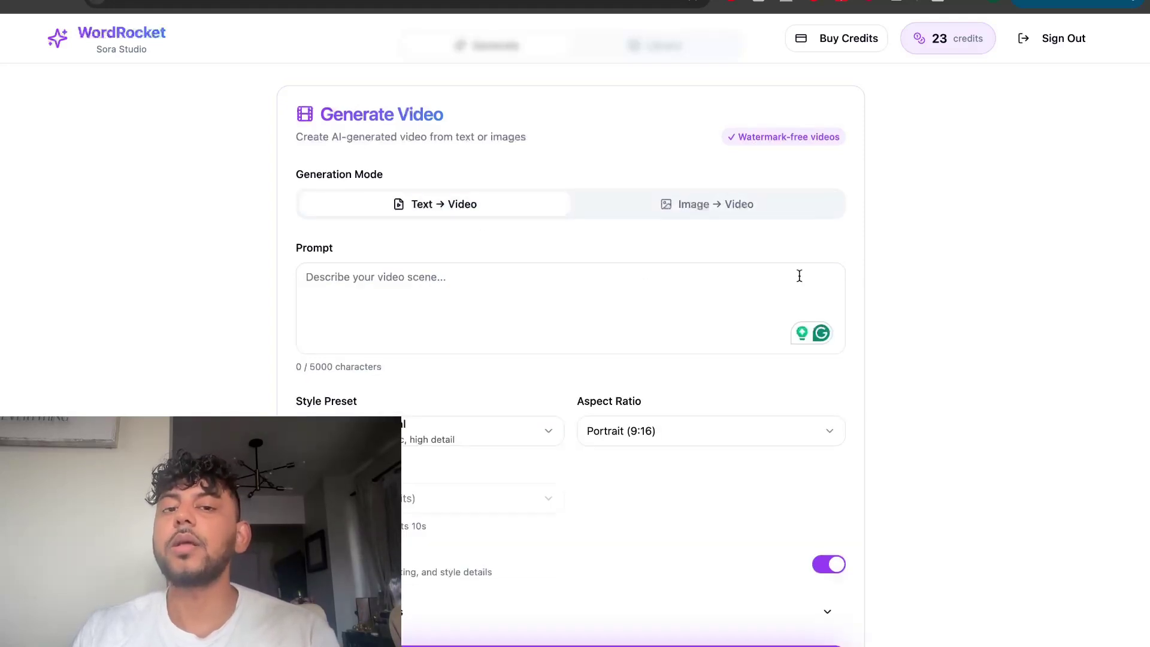
scroll(800, 275, "up", 5)
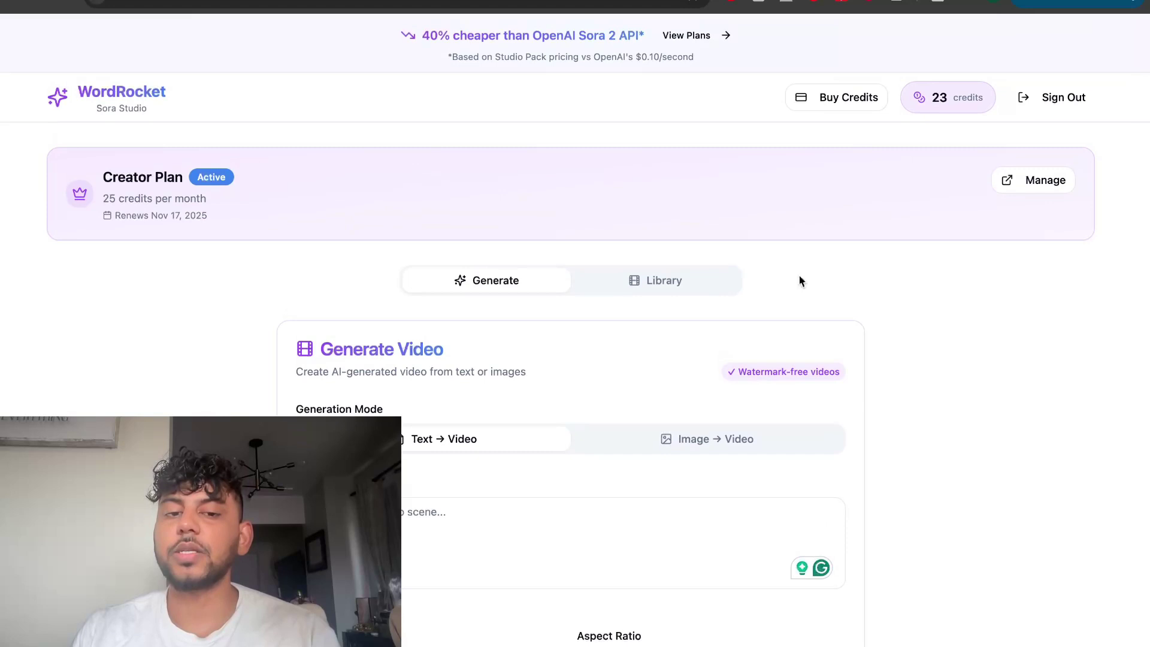
scroll(800, 281, "down", 3)
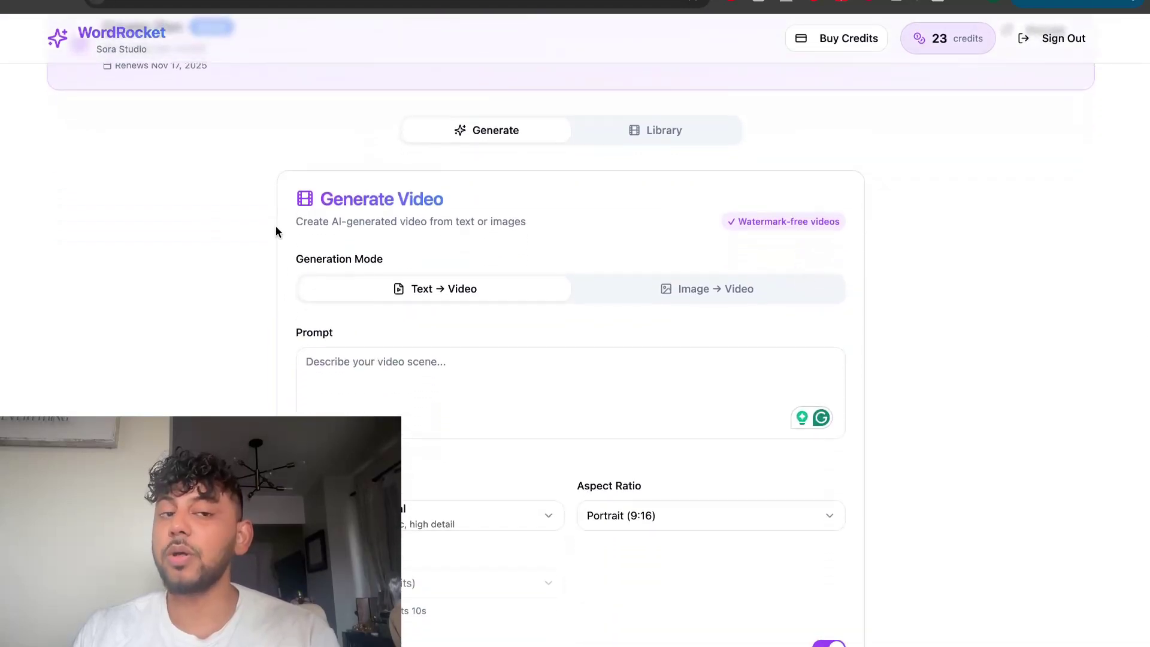
scroll(276, 227, "up", 3)
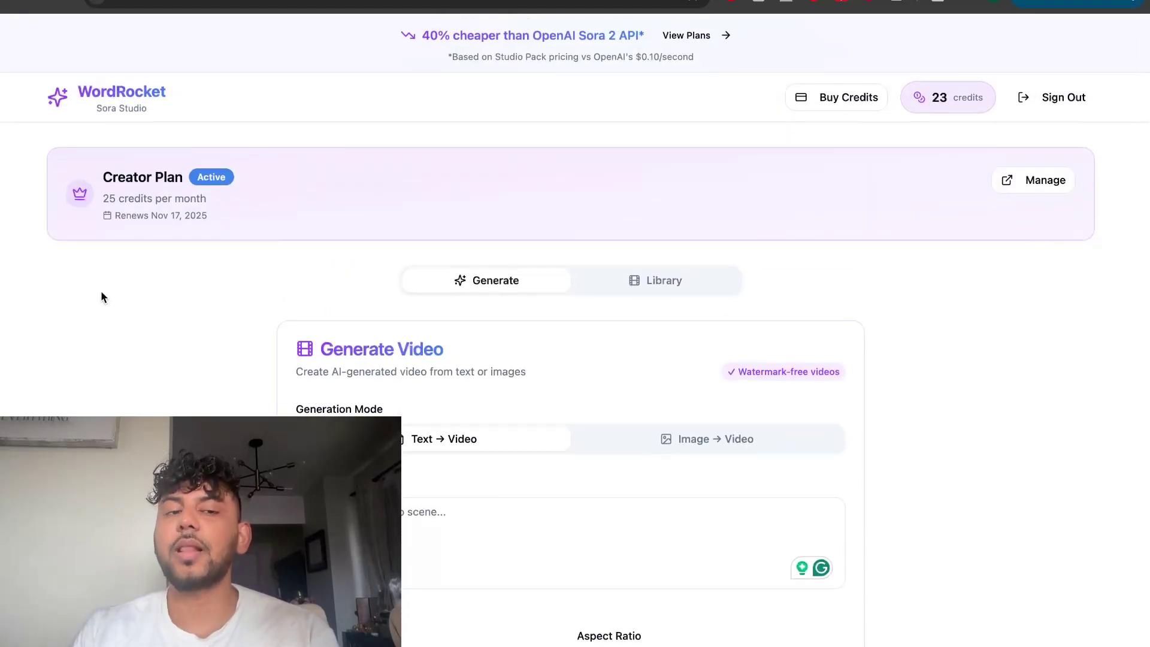